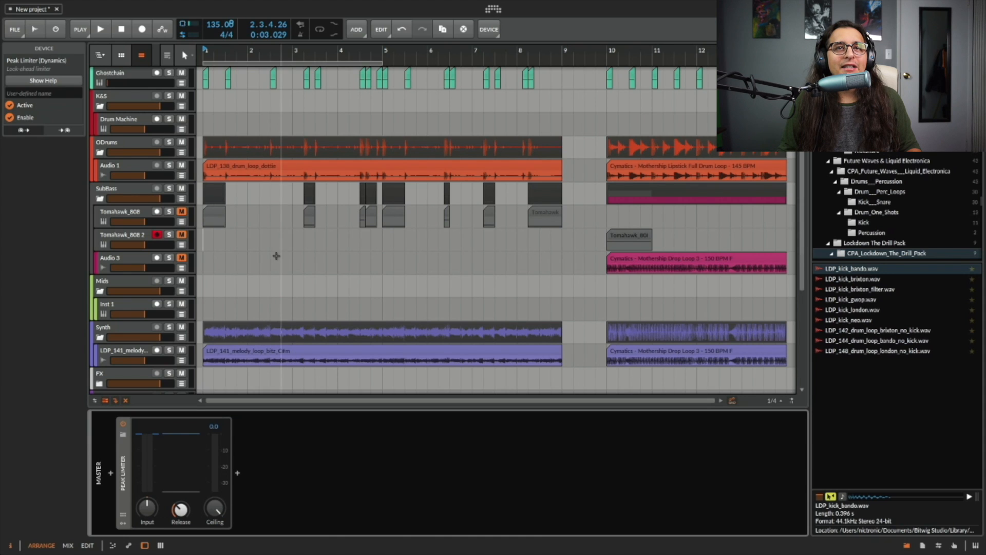
Play back the arrangement to listen to the project, then stop playback.
left_click_drag(247, 51, 251, 56)
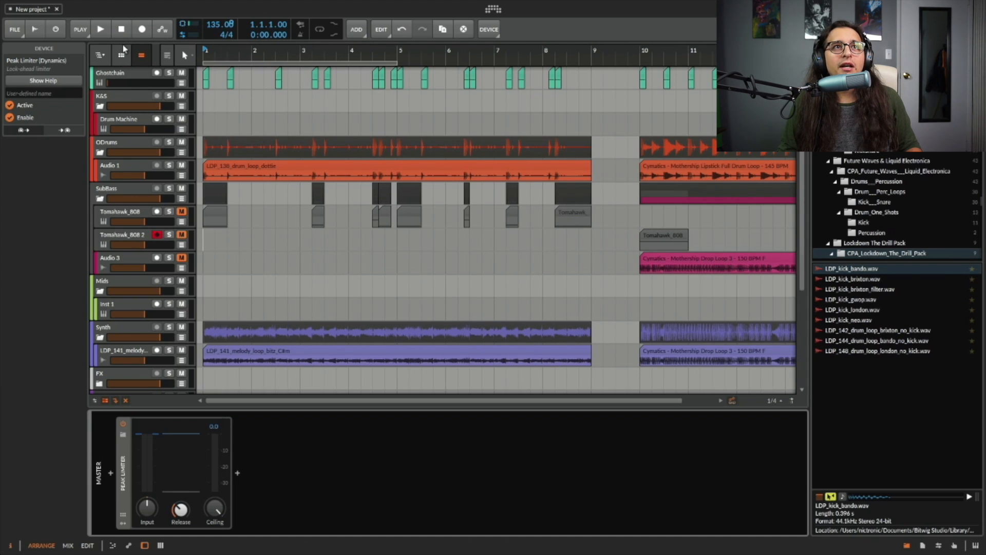
key("space")
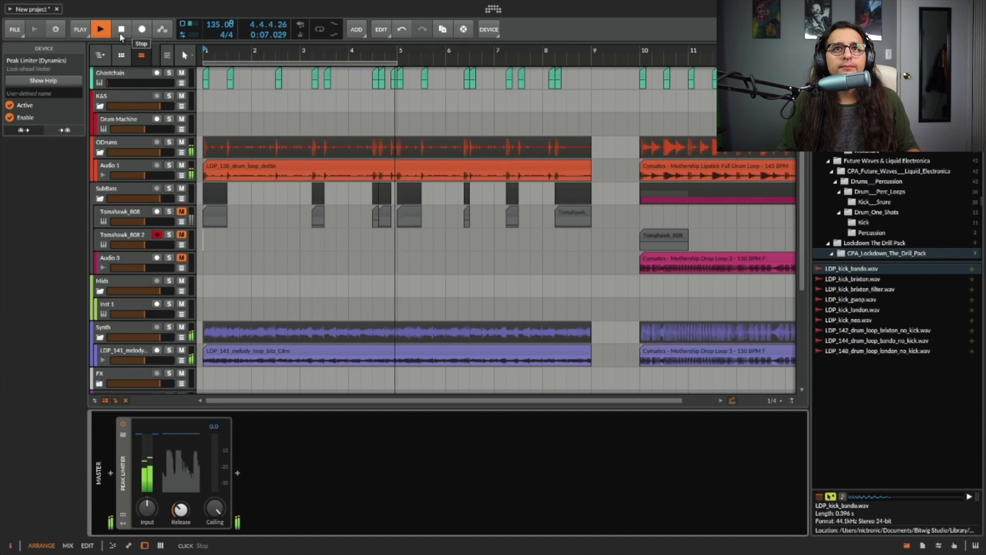
left_click(121, 34)
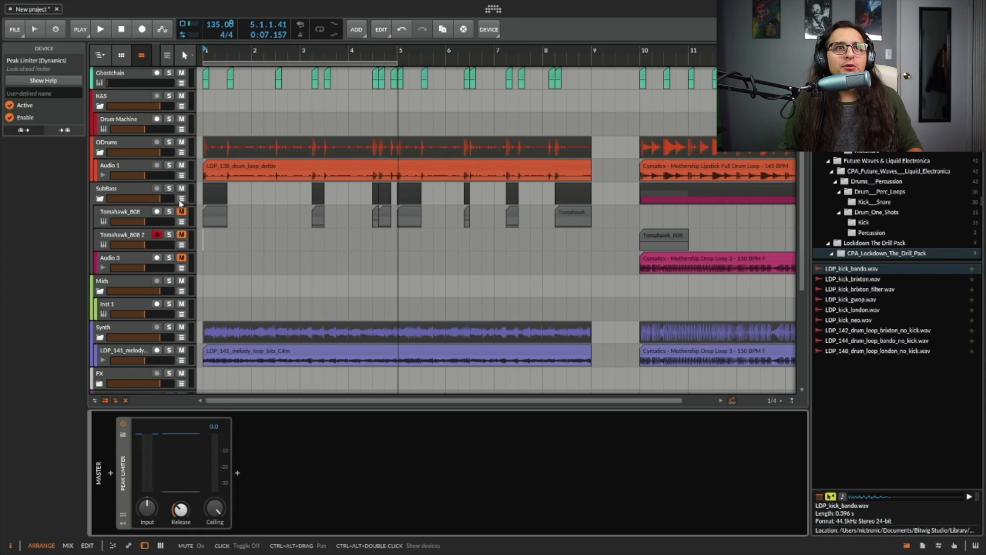
Inspect the Tomahawk_808 track's instrument layers and open the Low Grid layer's Poly Grid patch.
left_click(142, 213)
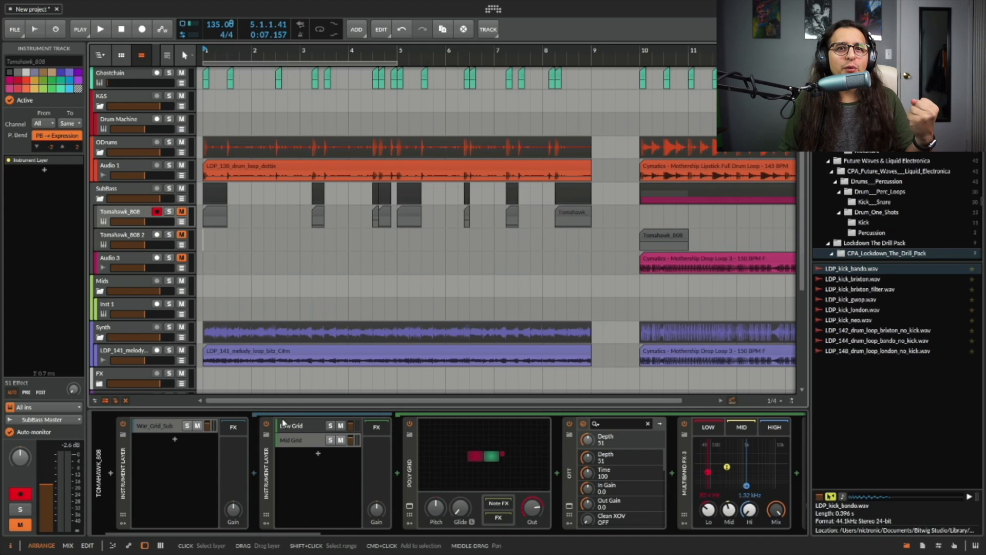
left_click(161, 427)
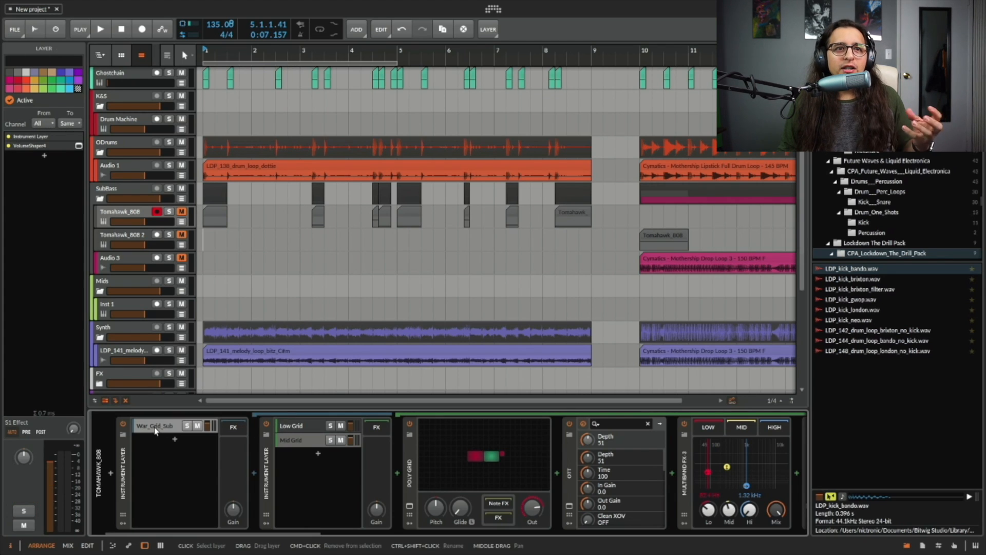
left_click(300, 441)
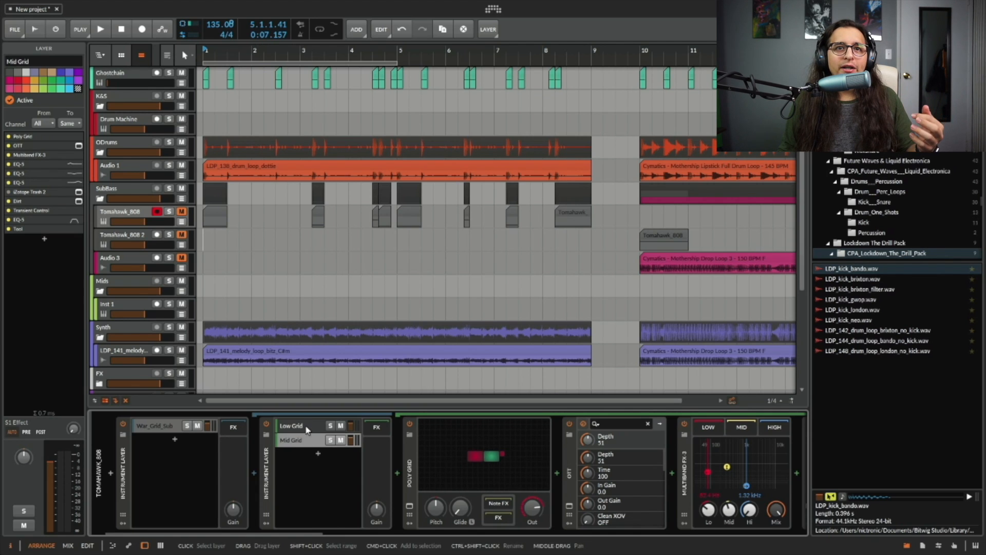
left_click(295, 426)
left_click(409, 507)
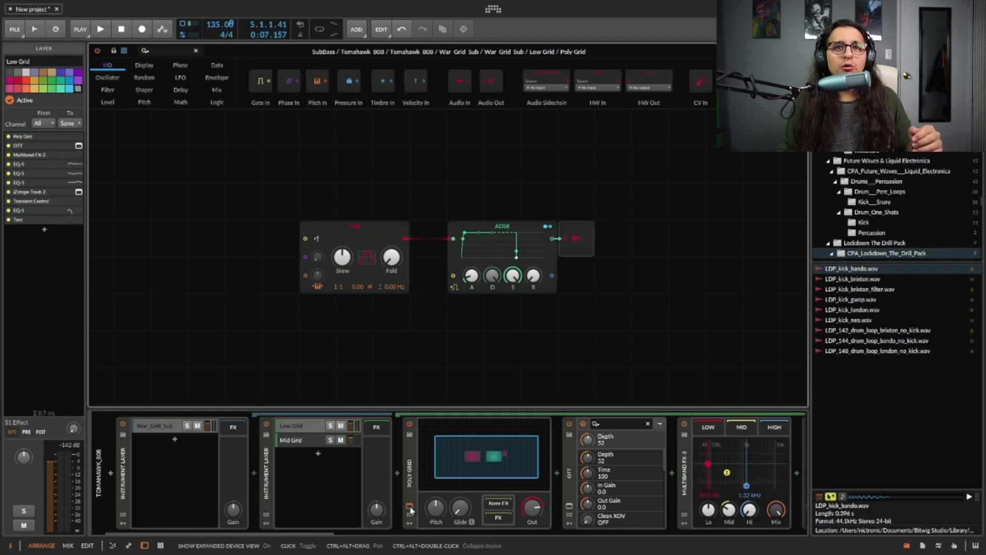
Compare the Mid Grid and Low Grid patches and browse the Low Grid layer's effect chain.
left_click(302, 443)
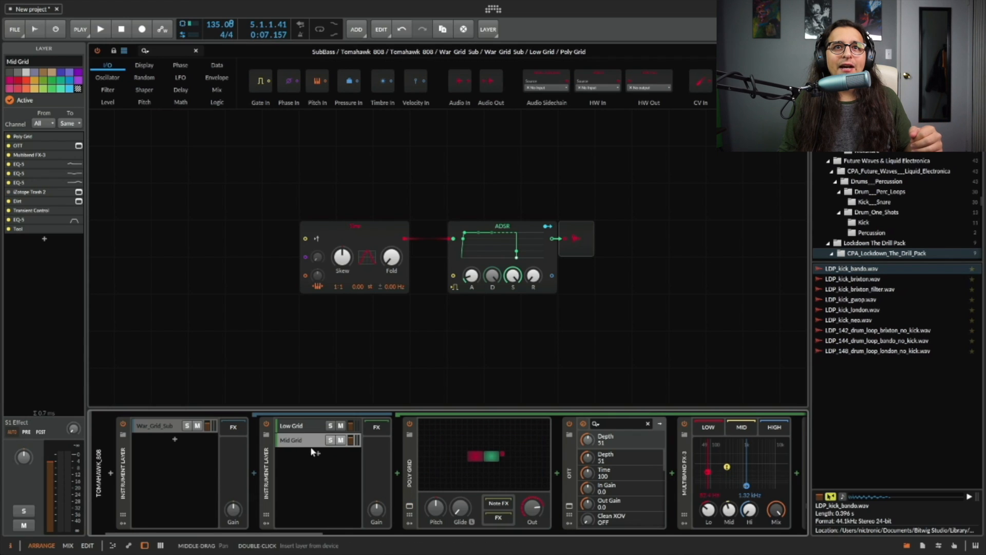
left_click(408, 506)
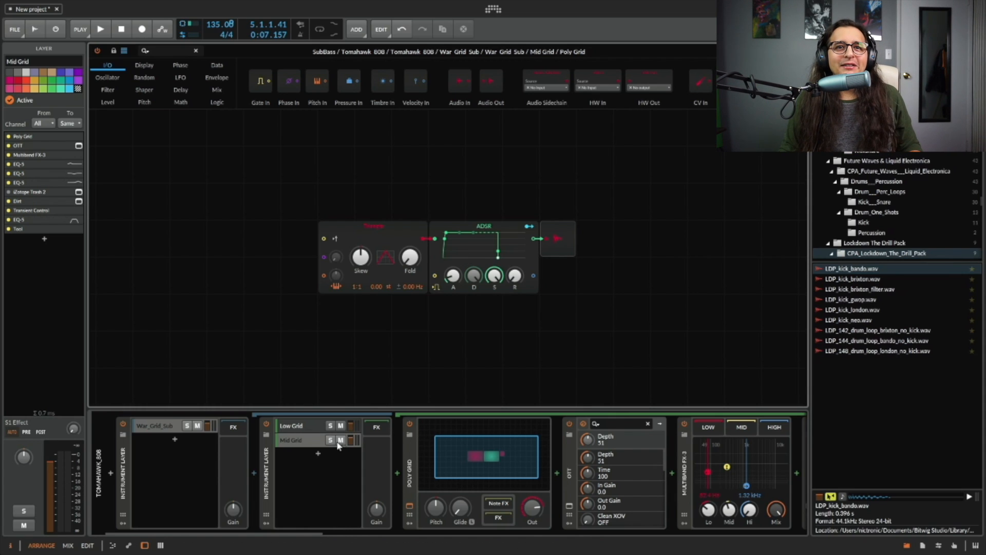
left_click(304, 426)
scroll(455, 461, "right", 10)
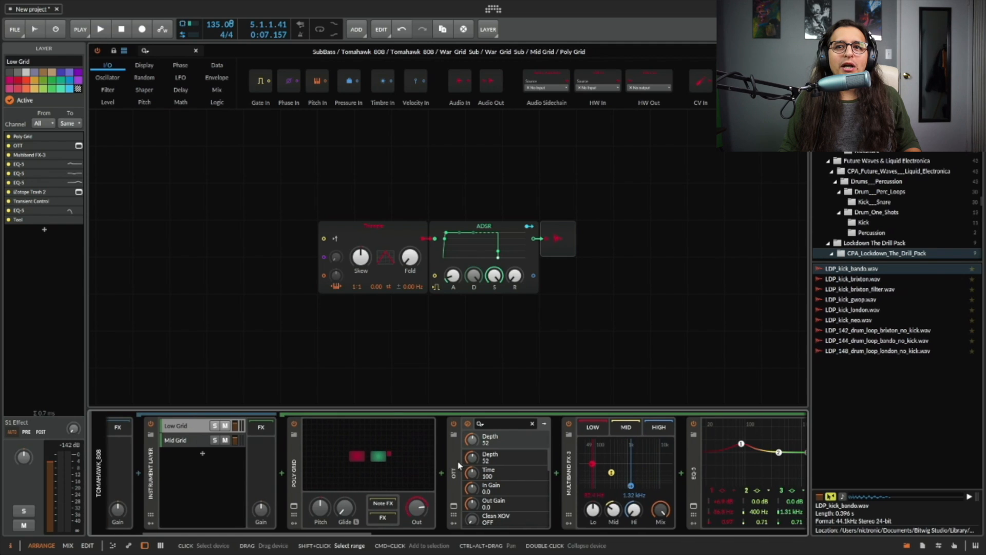
scroll(425, 472, "right", 7)
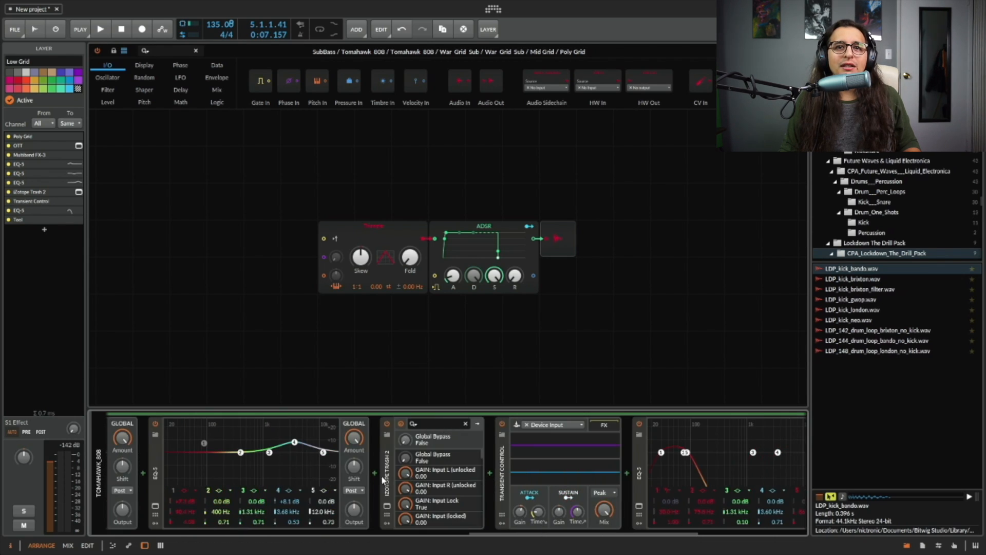
Open and close the iZotope Trash 2 plugin window, then browse the rest of the Low Grid effects.
left_click(388, 507)
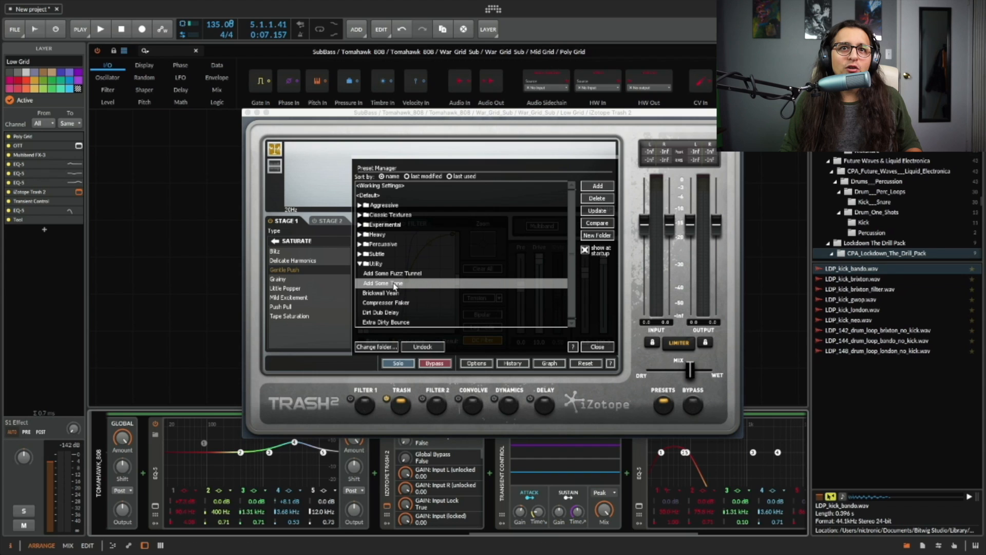
left_click(249, 112)
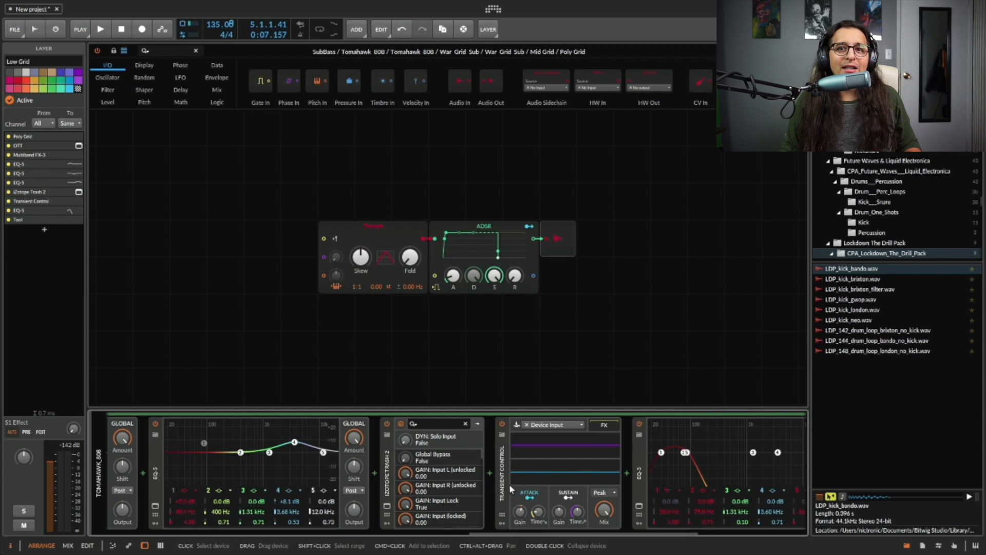
scroll(532, 493, "right", 3)
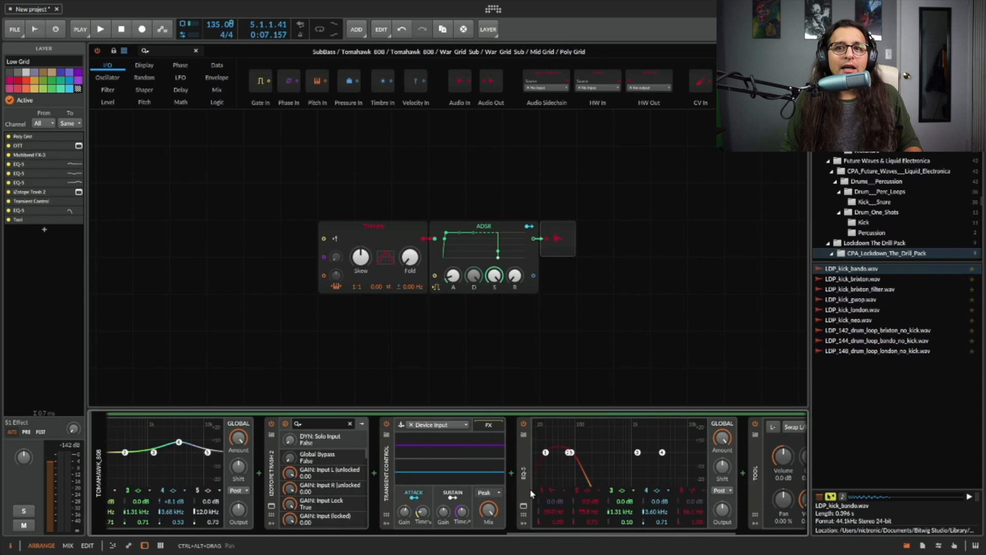
scroll(553, 497, "right", 6)
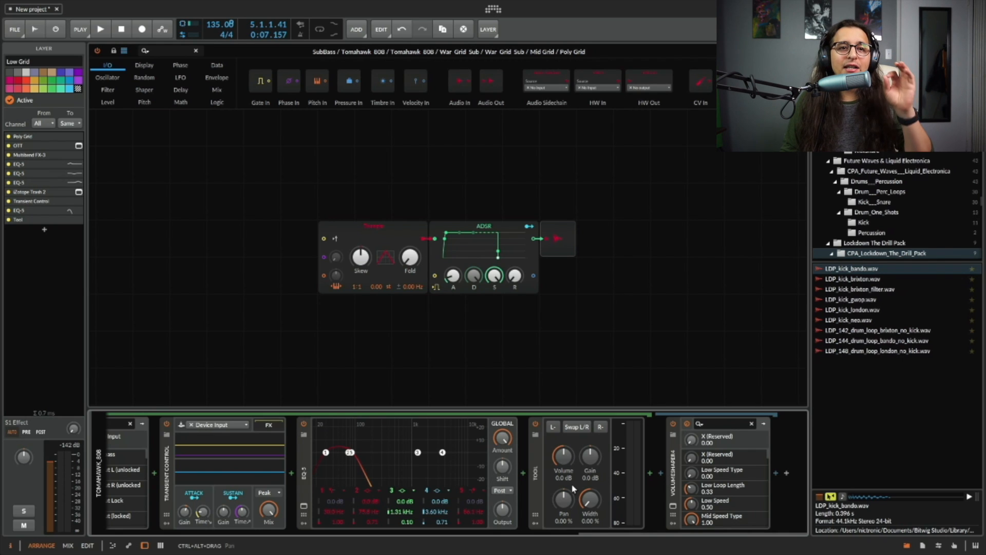
Open the VolumeShaper4 plugin window on the War Grid Sub layer and close the grid editor.
scroll(309, 431, "up", 10)
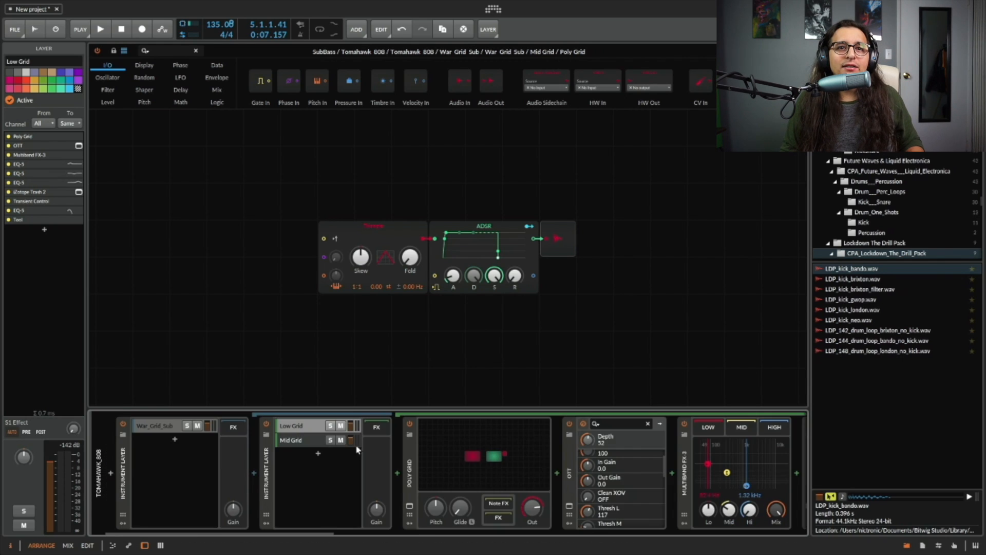
scroll(308, 431, "down", 10)
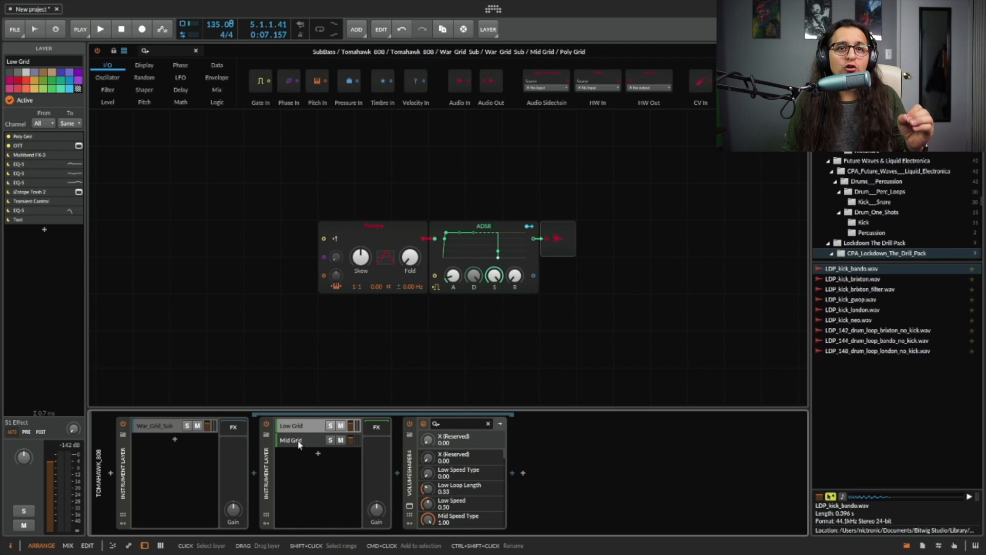
left_click(300, 441)
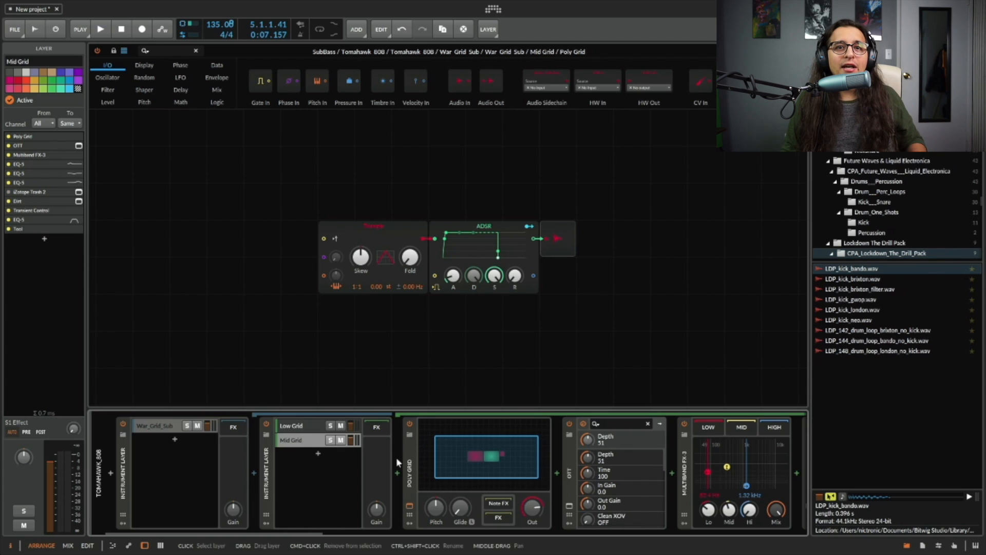
scroll(410, 509, "down", 10)
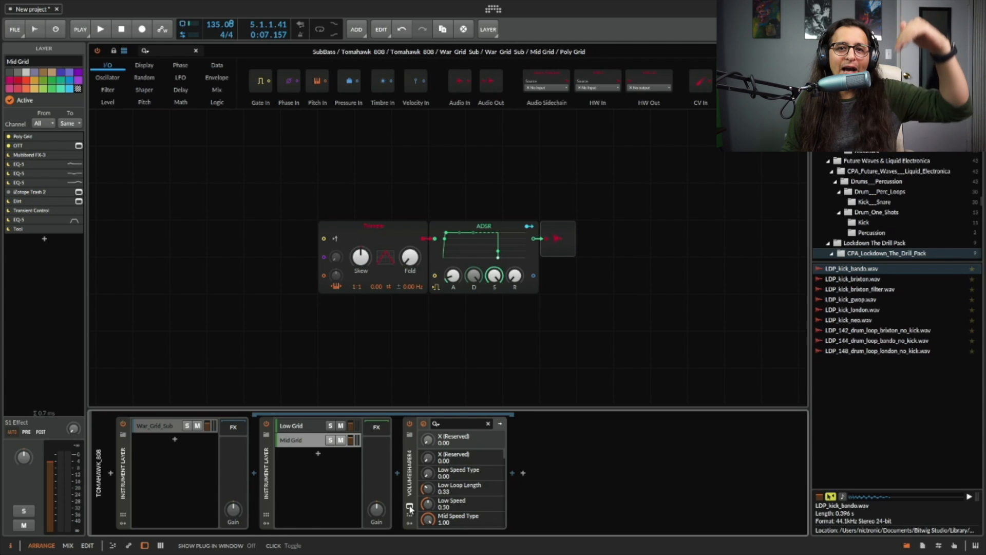
left_click(409, 509)
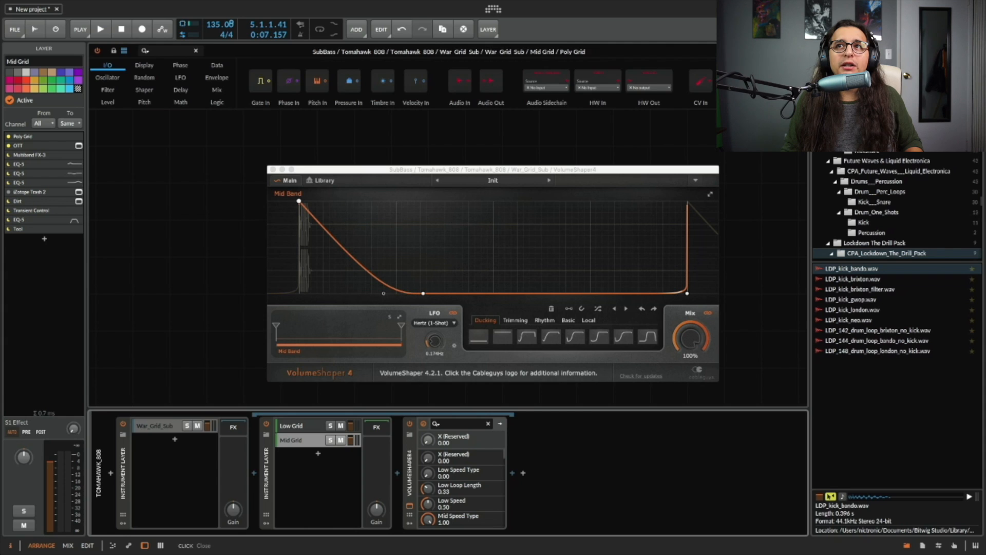
left_click(800, 51)
Solo the Tomahawk_808 track and audition it with the VolumeShaper4 window open.
left_click_drag(359, 169, 466, 166)
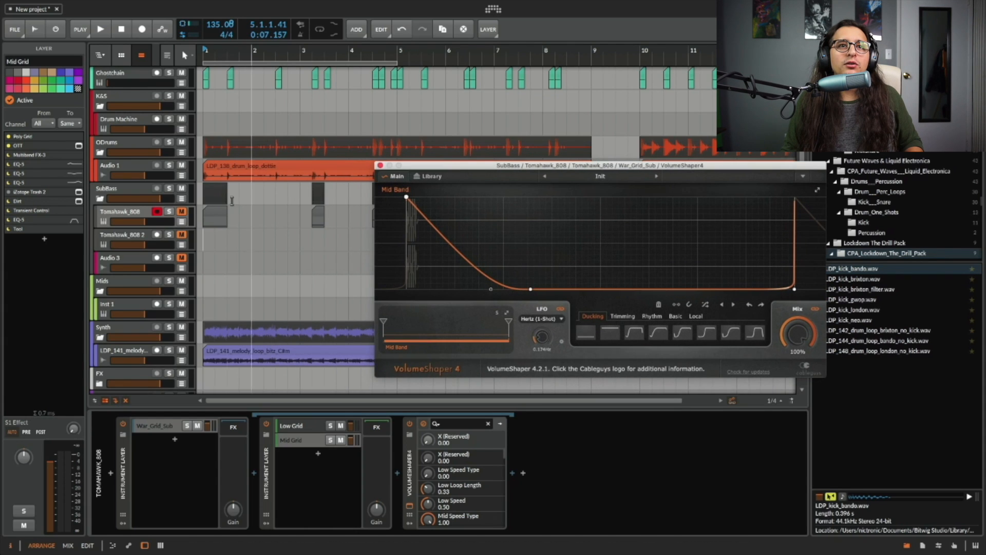
left_click(247, 200)
left_click(169, 211)
key("space")
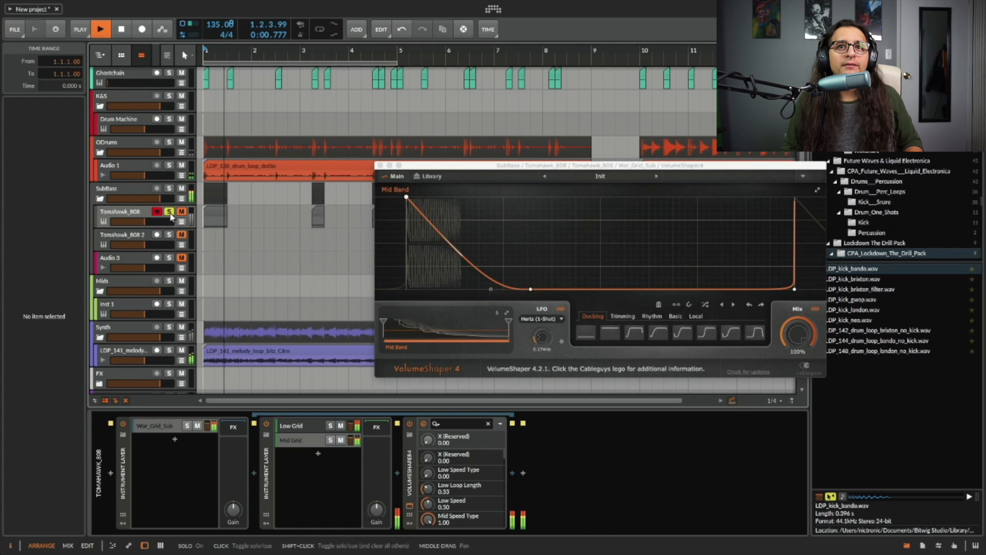
key("space")
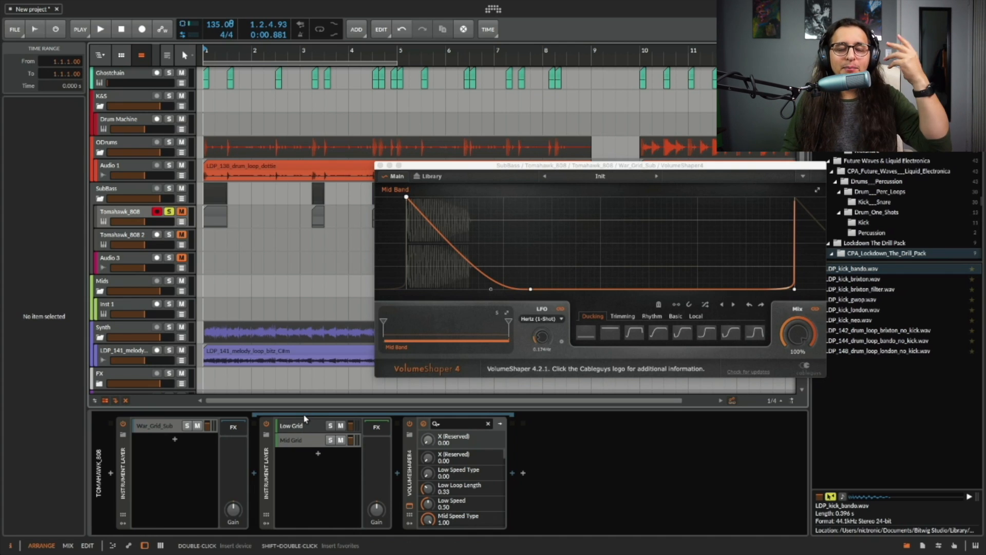
Inspect the SubBass group and Tomahawk_808 devices, then close the VolumeShaper4 window.
left_click(305, 431)
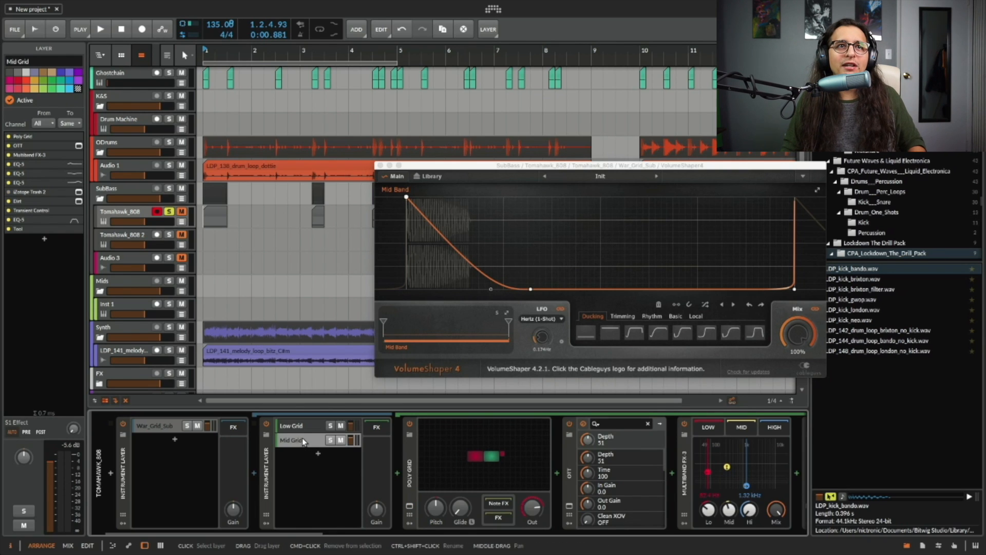
left_click(126, 189)
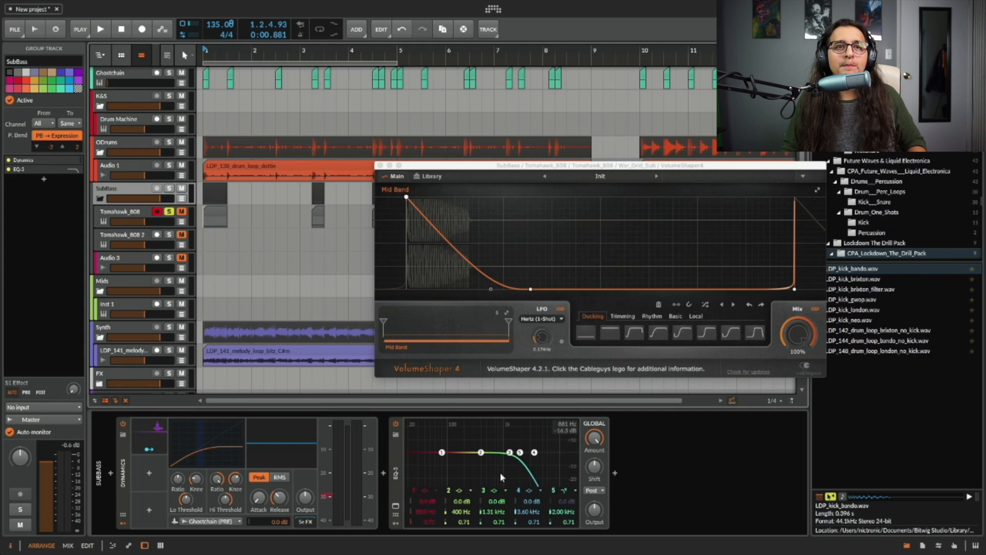
left_click(134, 216)
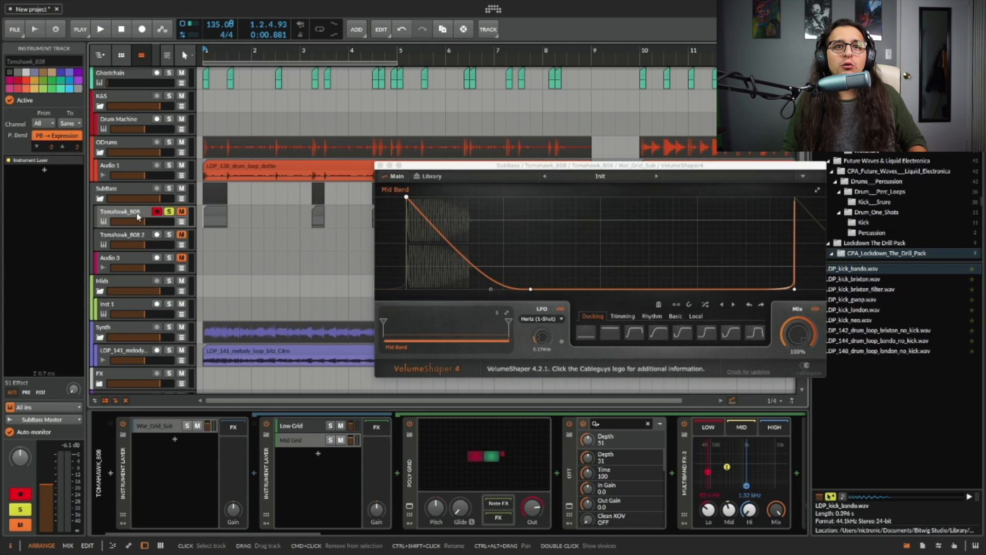
left_click(380, 165)
Bounce the Tomahawk_808 clips to a new audio track using the custom Instrument Layer source.
left_click(212, 215)
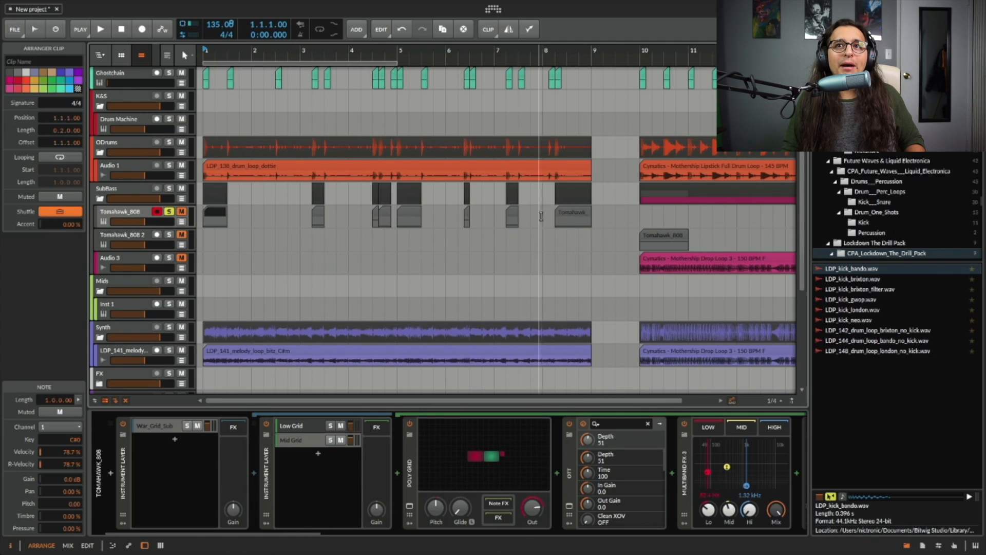
right_click(583, 214)
left_click(611, 391)
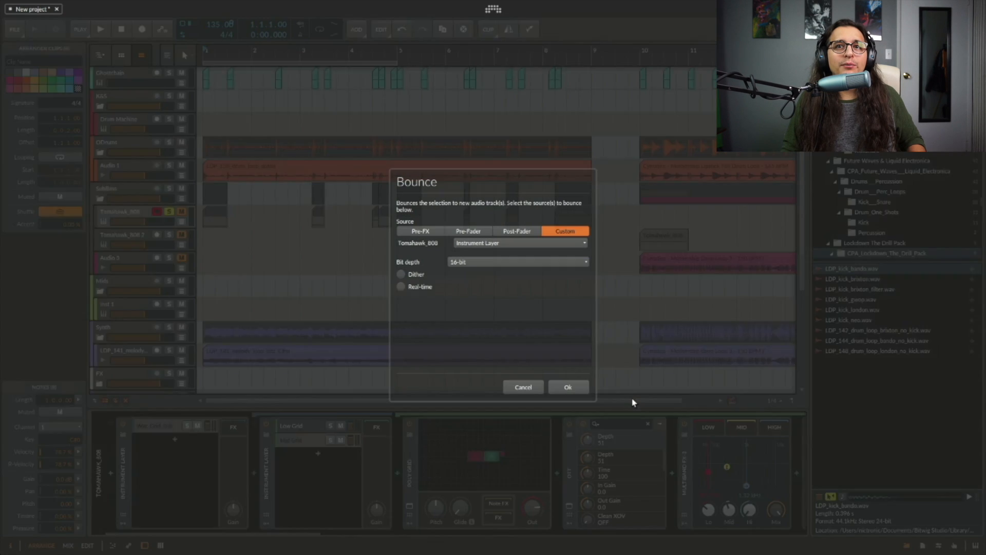
left_click(545, 245)
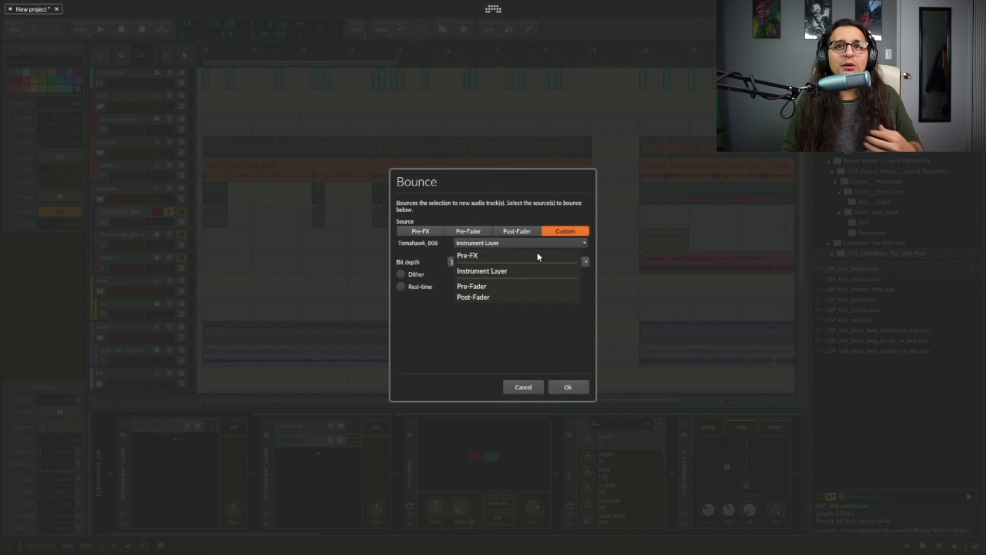
left_click(496, 271)
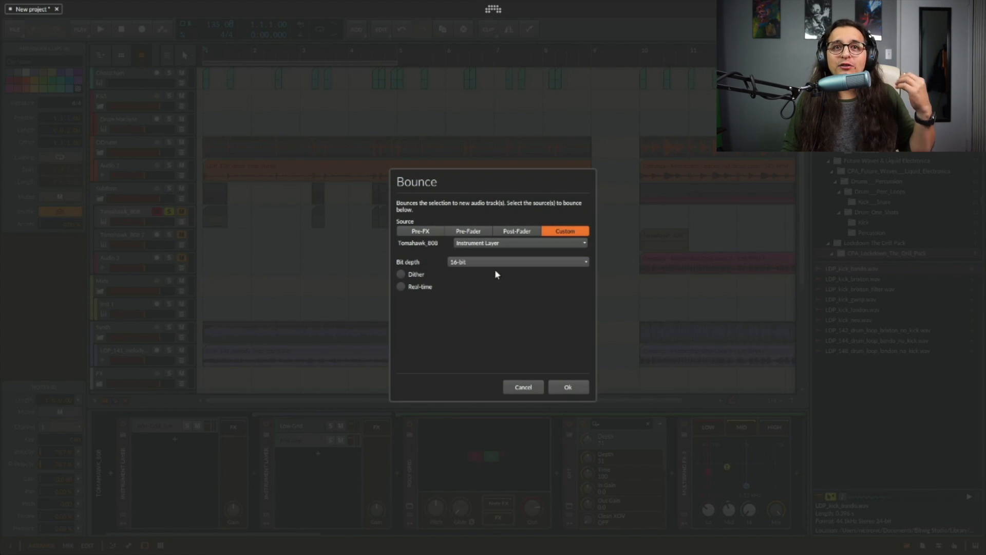
left_click(567, 387)
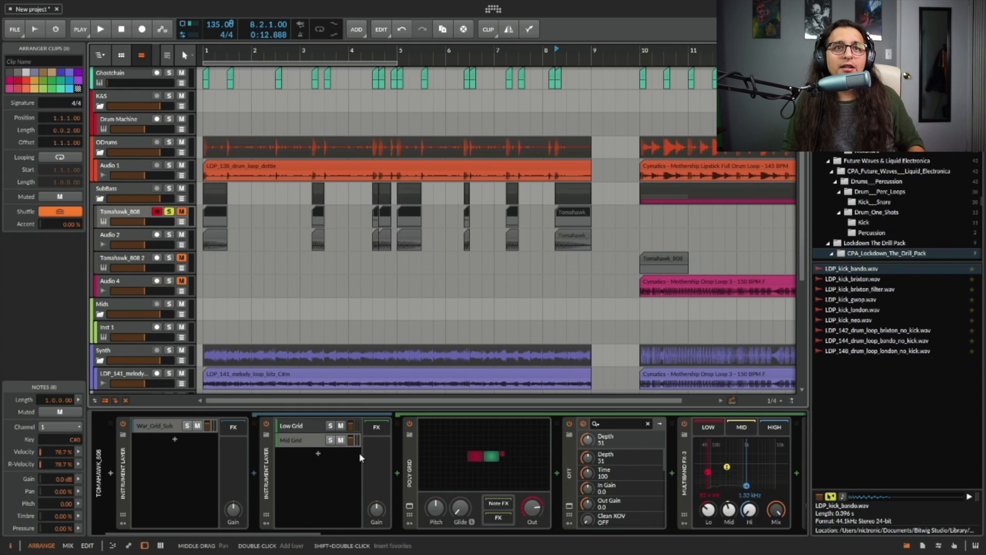
Unsolo Tomahawk_808, solo the bounced Audio 2 track and play it back.
left_click(138, 236)
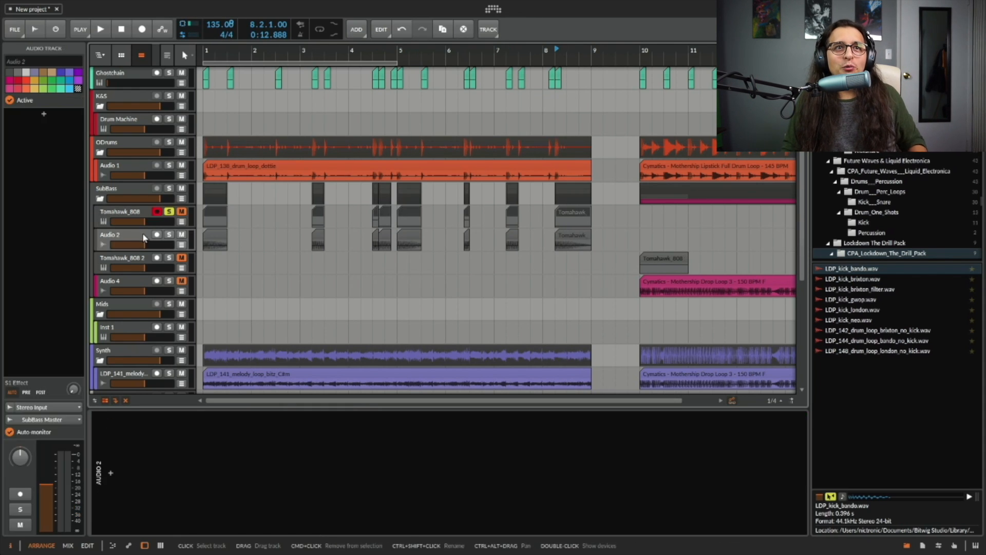
left_click(170, 212)
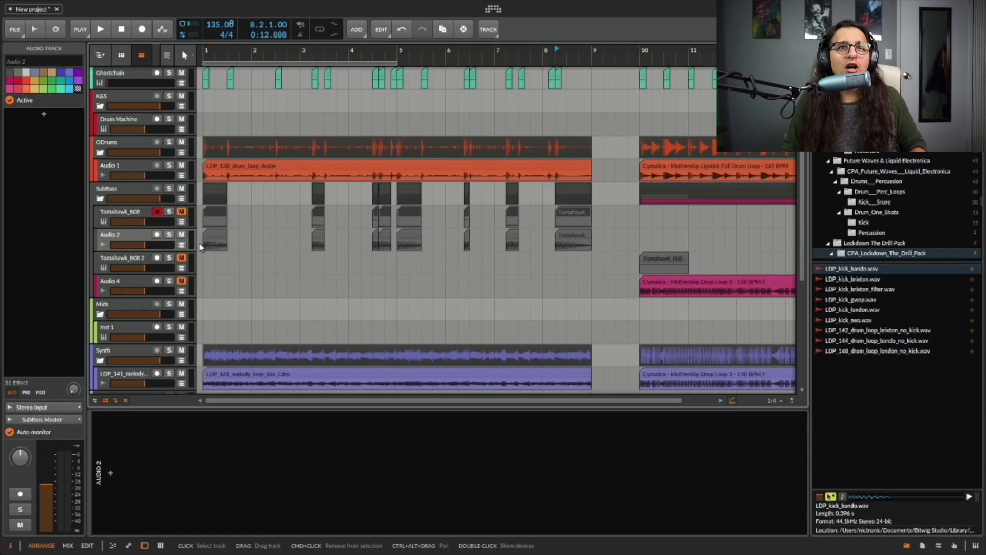
key("s")
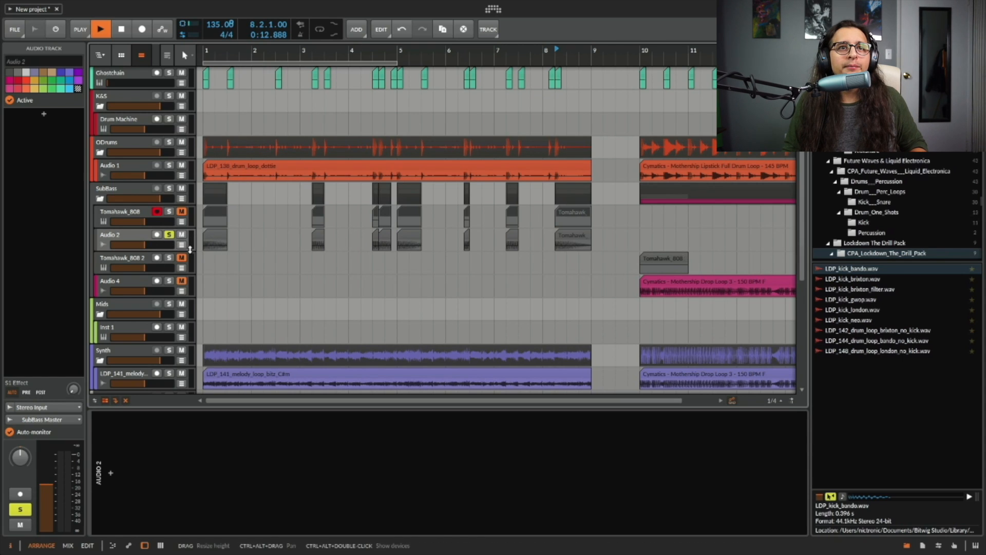
left_click(202, 235)
key("space")
key("space")
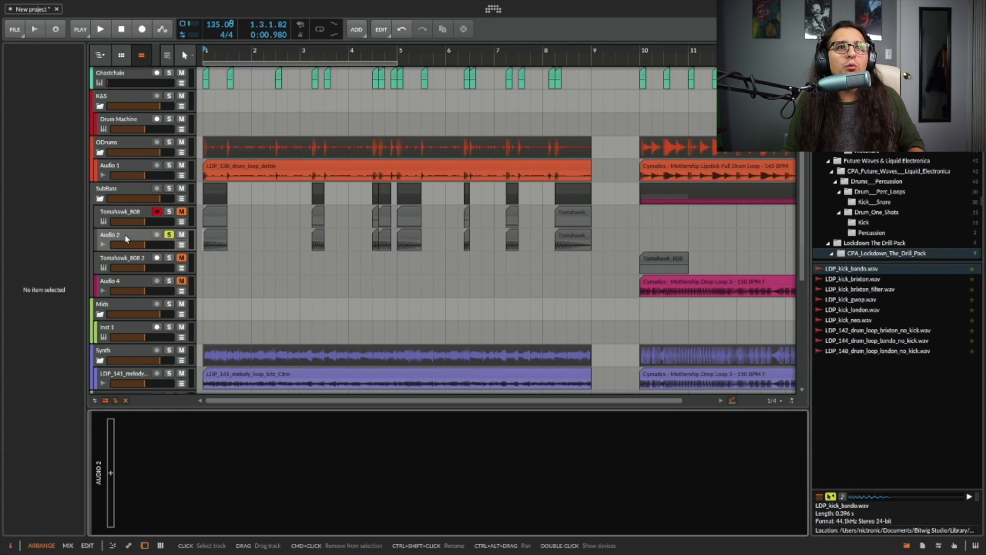
Insert an EQ-5 device on the Audio 2 track.
left_click(111, 473)
type("eq")
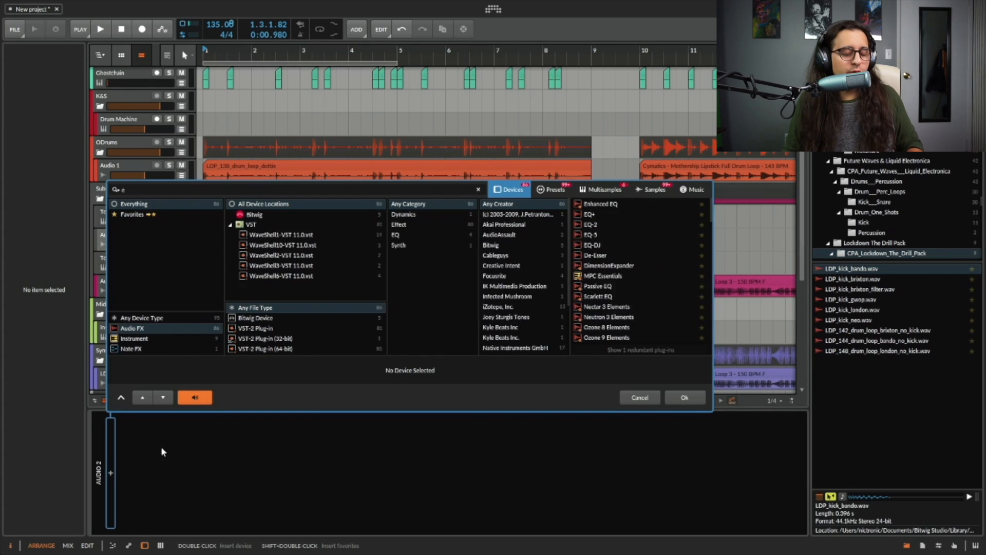
left_click(592, 225)
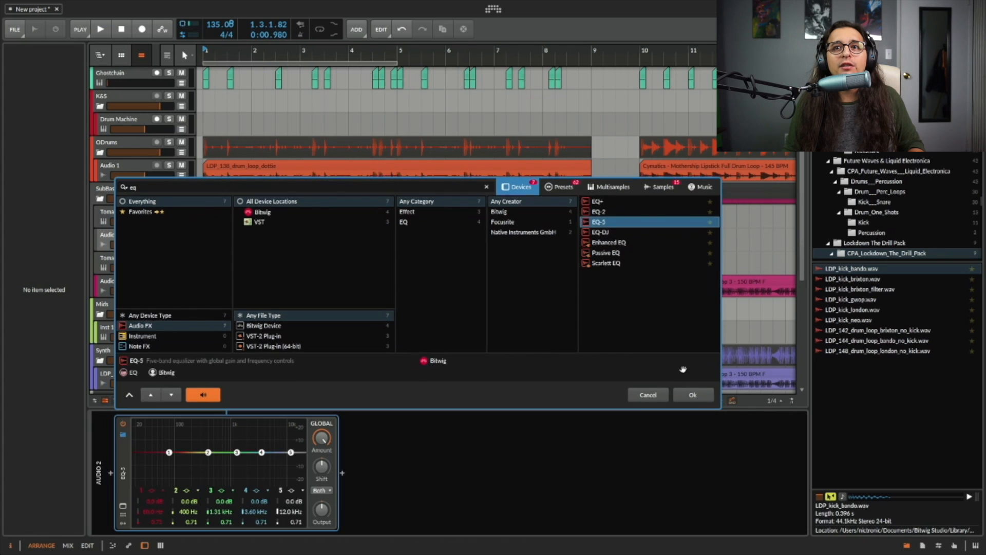
left_click(692, 394)
Turn band 5 of the Audio 2 EQ-5 into a low-pass filter, lower its cutoff frequency and set its Q to 1.
left_click(291, 490)
left_click(331, 519)
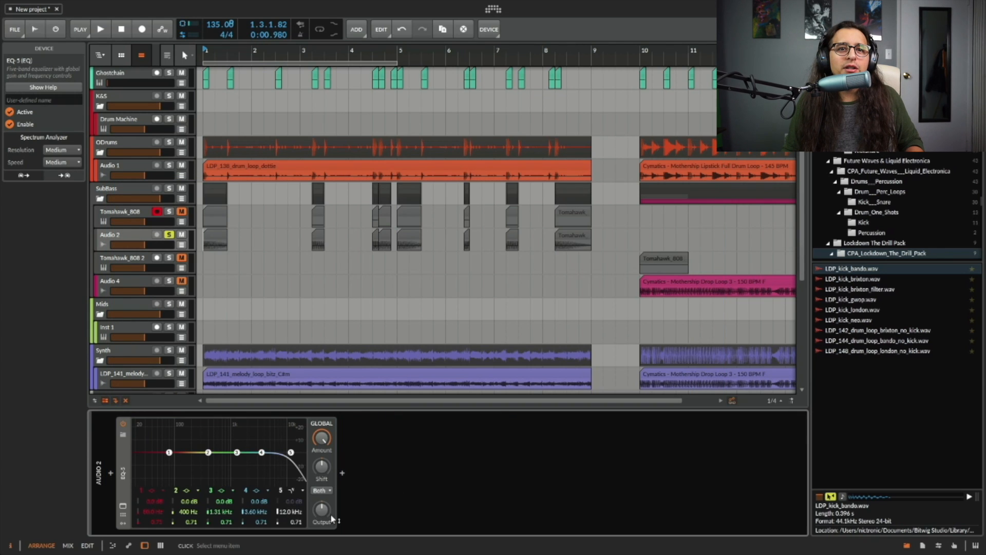
left_click_drag(291, 512, 291, 545)
double_click(291, 512)
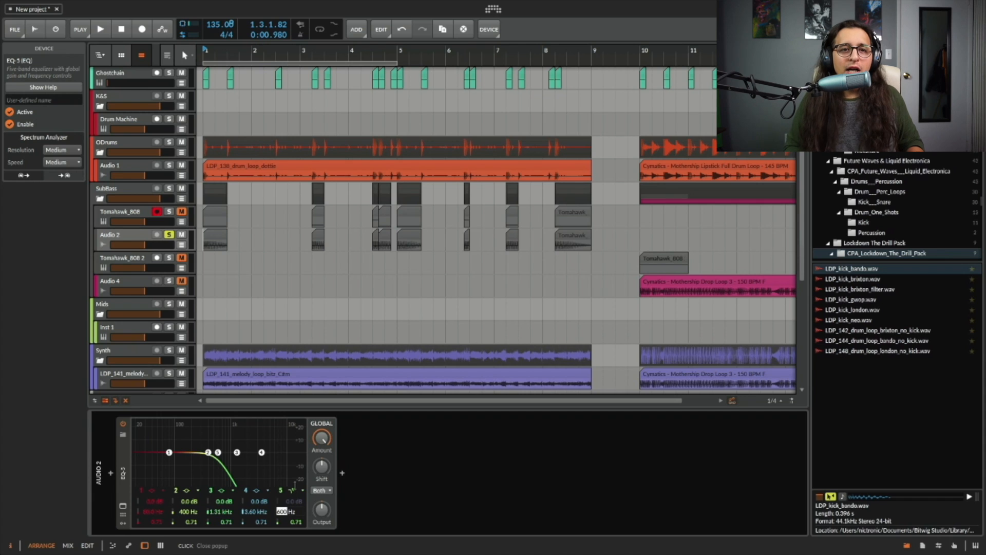
type("645")
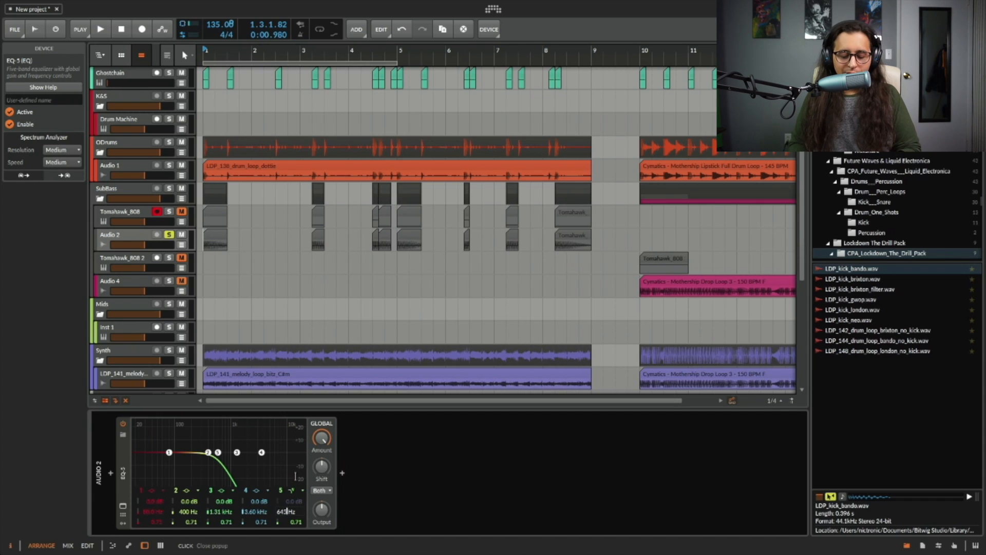
key("Return")
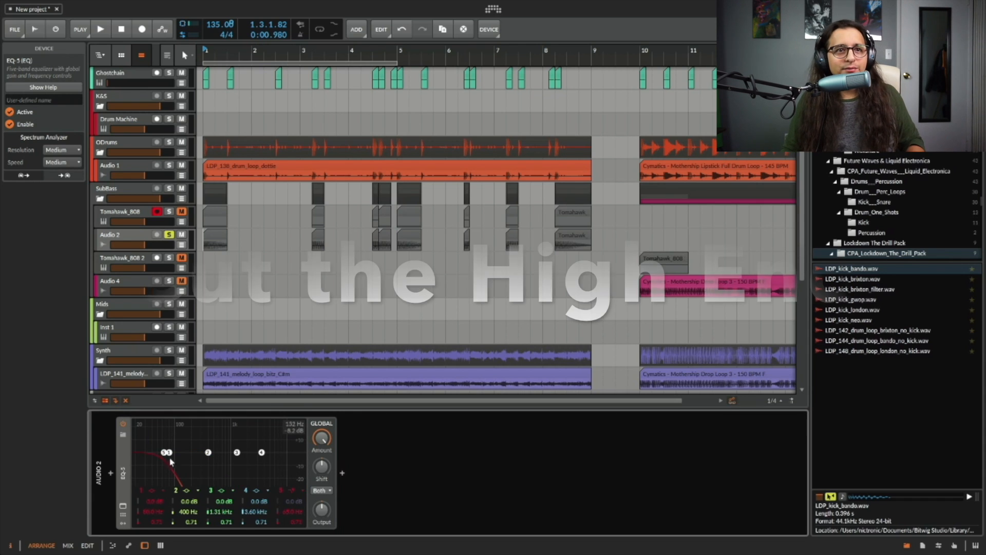
double_click(295, 522)
type("1")
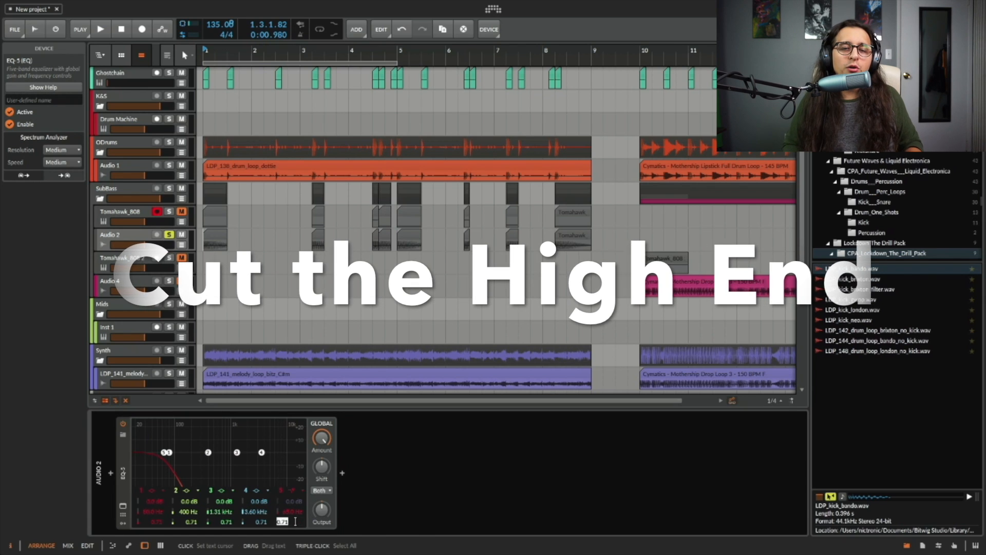
key("Return")
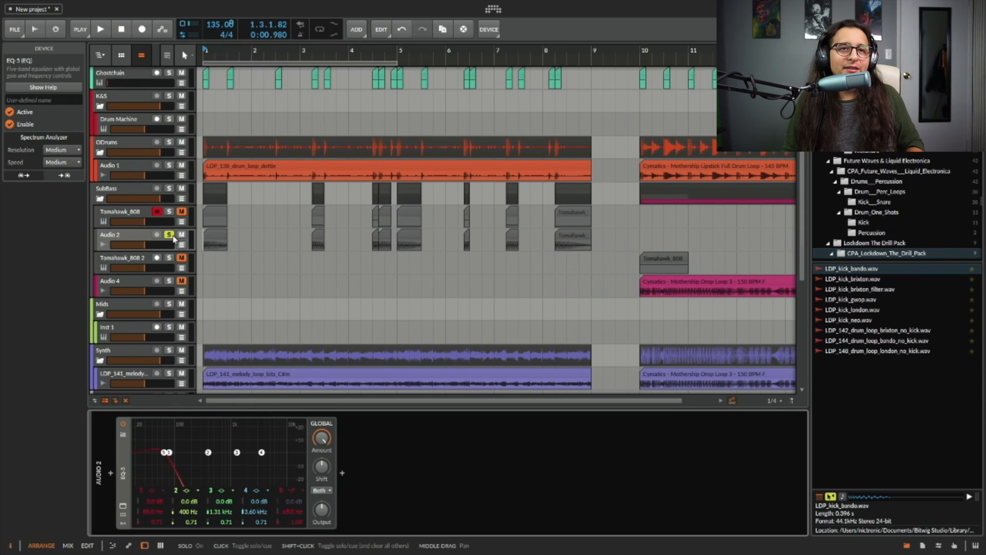
Start and stop playback several times to audition the low-passed Audio 2 track.
key("space")
key("space")
key("space")
key("space")
key("space")
key("space")
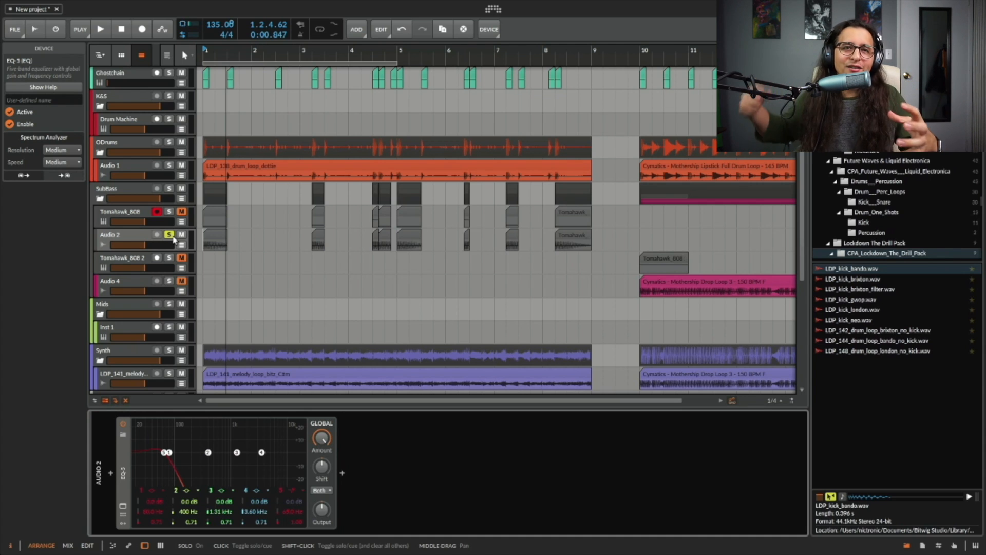
Duplicate the Audio 2 track and rename the copy Mid.
left_click(137, 241)
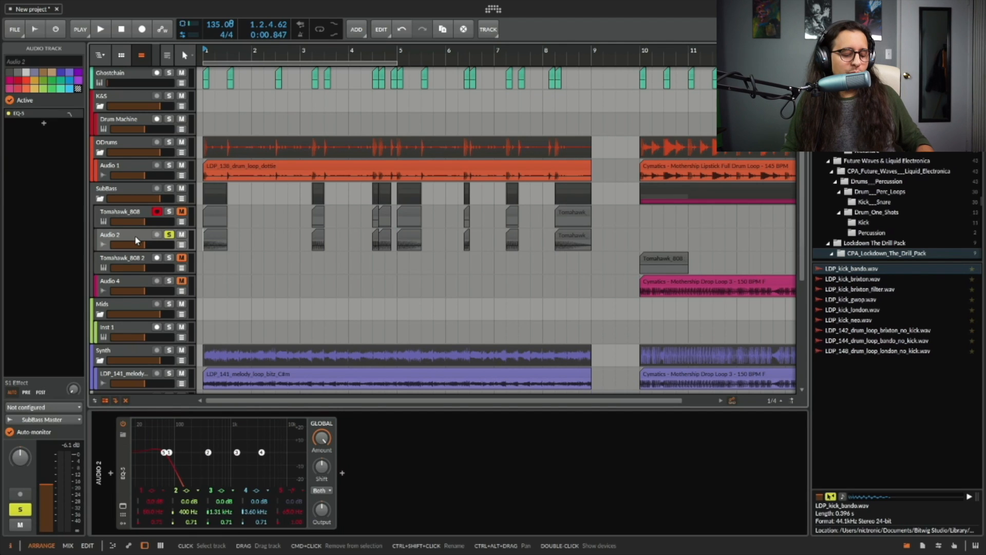
key("ctrl+d")
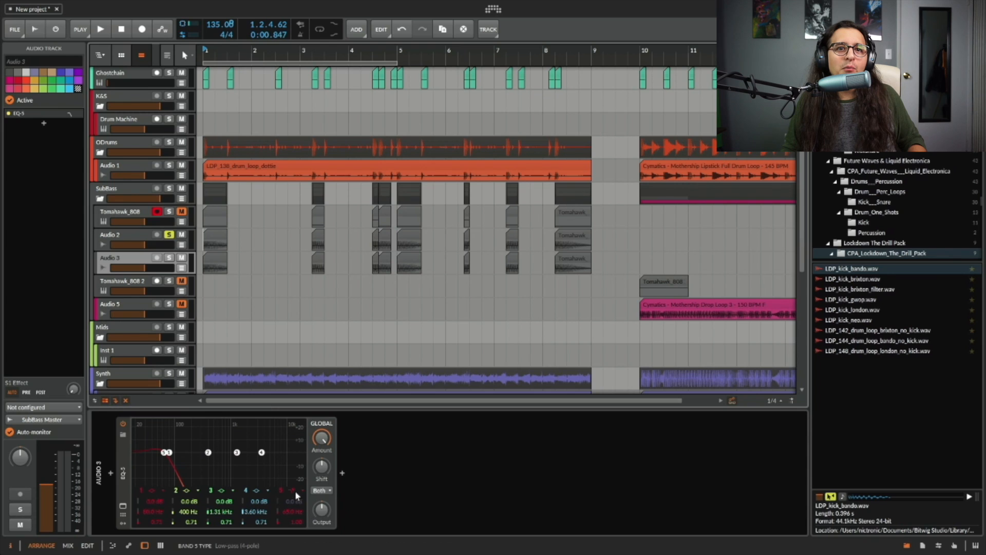
left_click(295, 492)
left_click(136, 261)
left_click(143, 260)
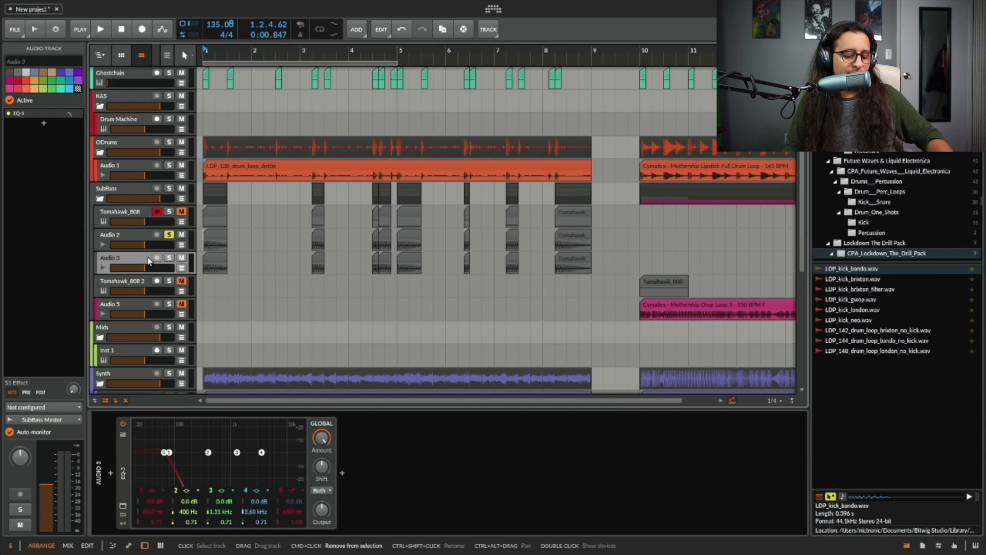
double_click(147, 259)
type("Mid")
key("Return")
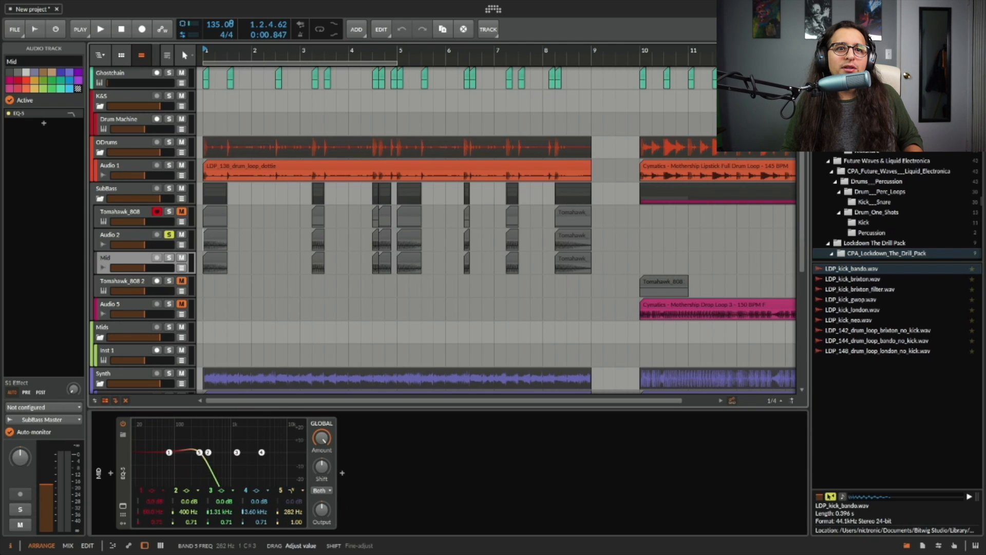
On the Mid track's EQ-5, set the low-pass cutoff to 2 kHz and make band 1 a high-pass at 400 Hz.
double_click(296, 512)
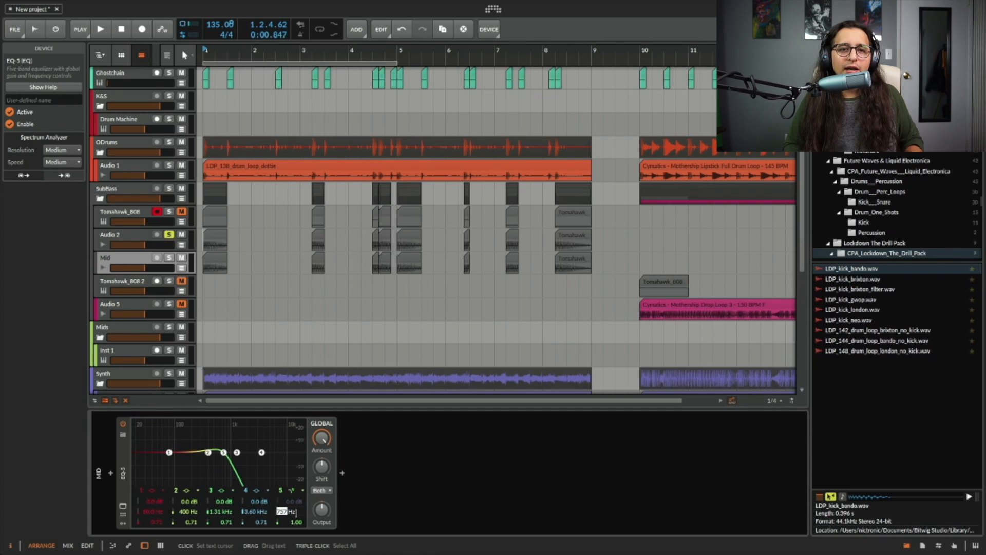
type("12k")
key("Return")
left_click(149, 492)
left_click(147, 501)
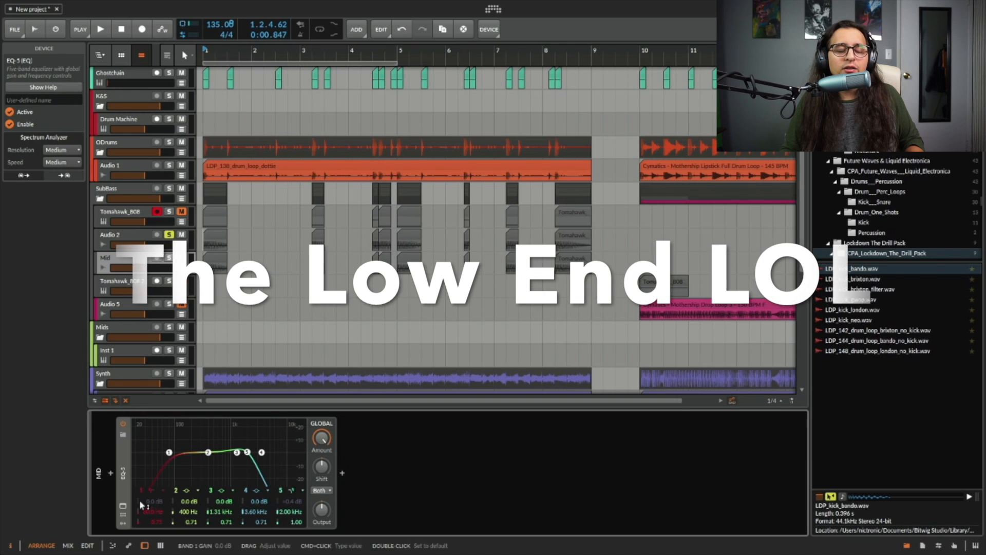
left_click_drag(152, 512, 151, 472)
left_click(152, 512, "super")
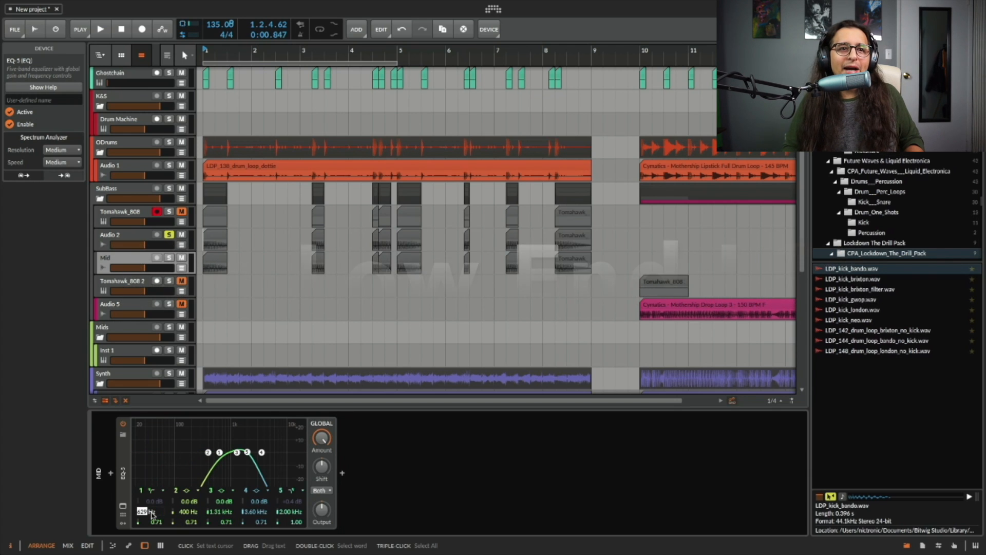
type("400")
key("Return")
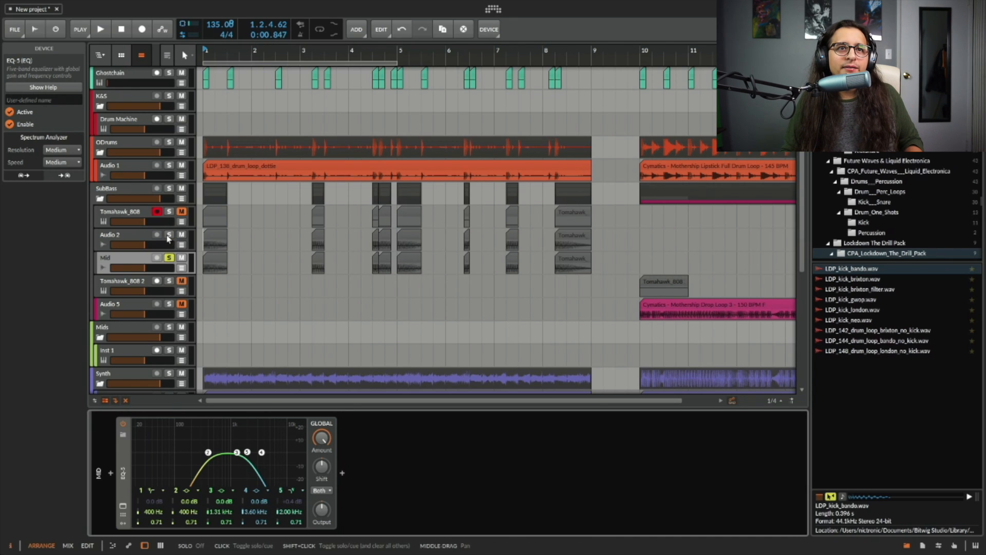
Start and stop playback to audition the Mid layer together with Audio 2.
key("space")
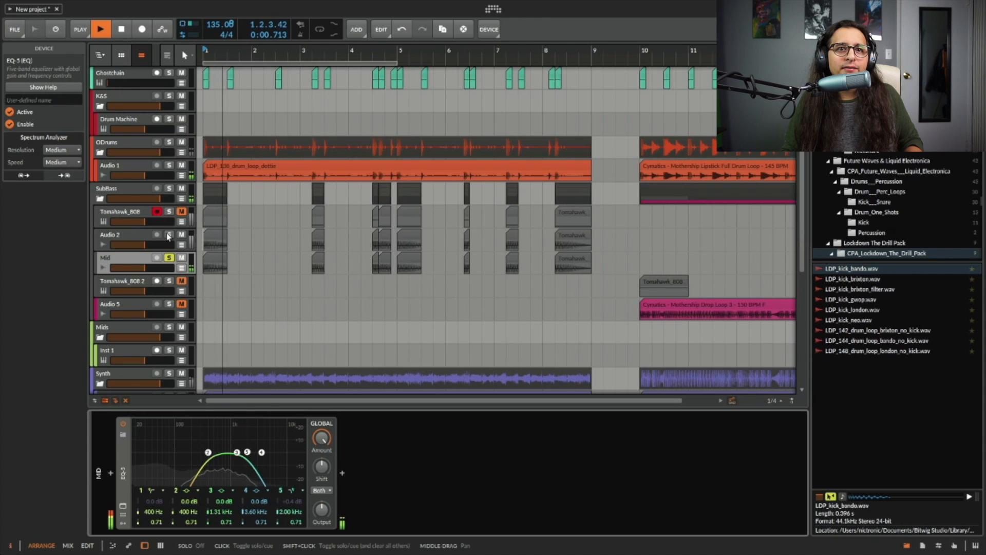
key("space")
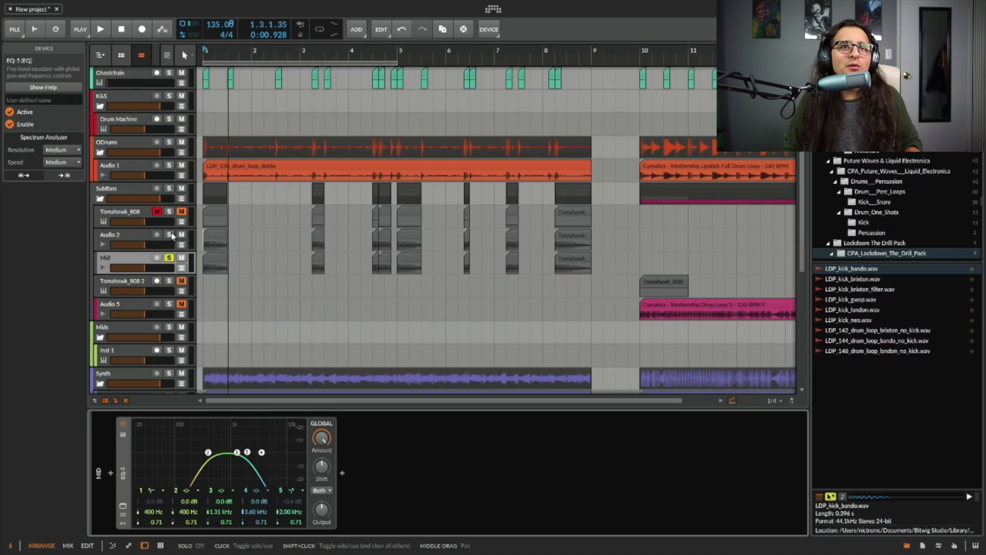
key("space")
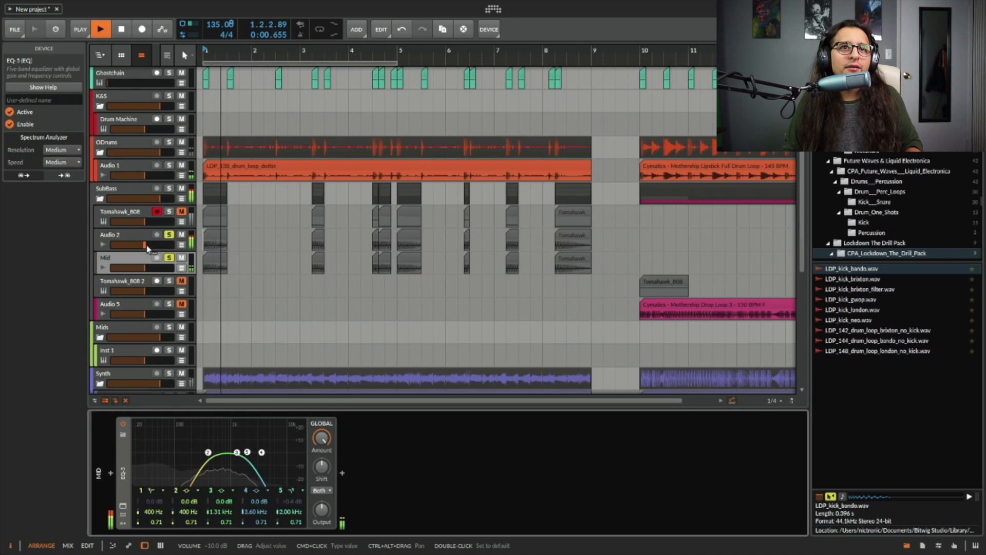
key("space")
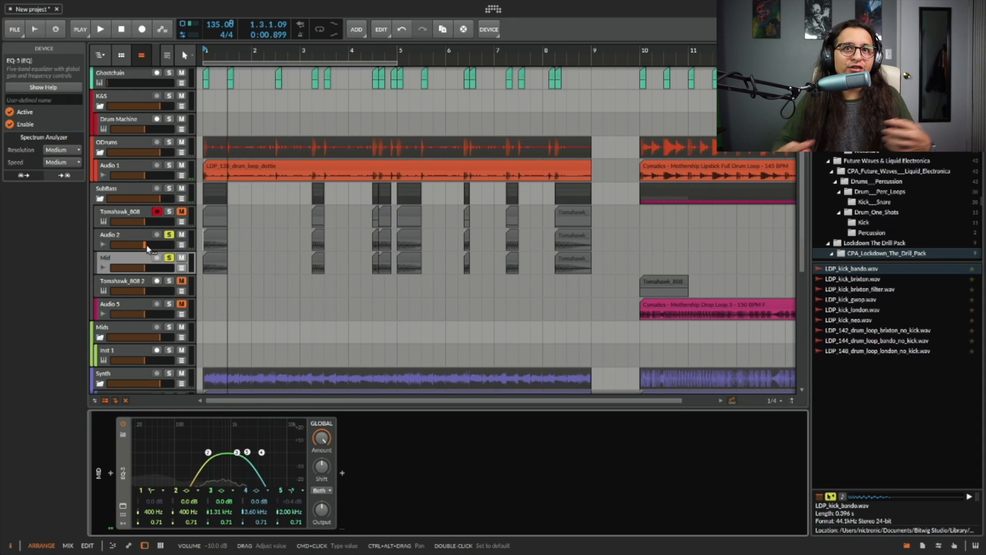
Add a Tool device after the EQ on the Audio 2 track and reduce its stereo width.
left_click(139, 194)
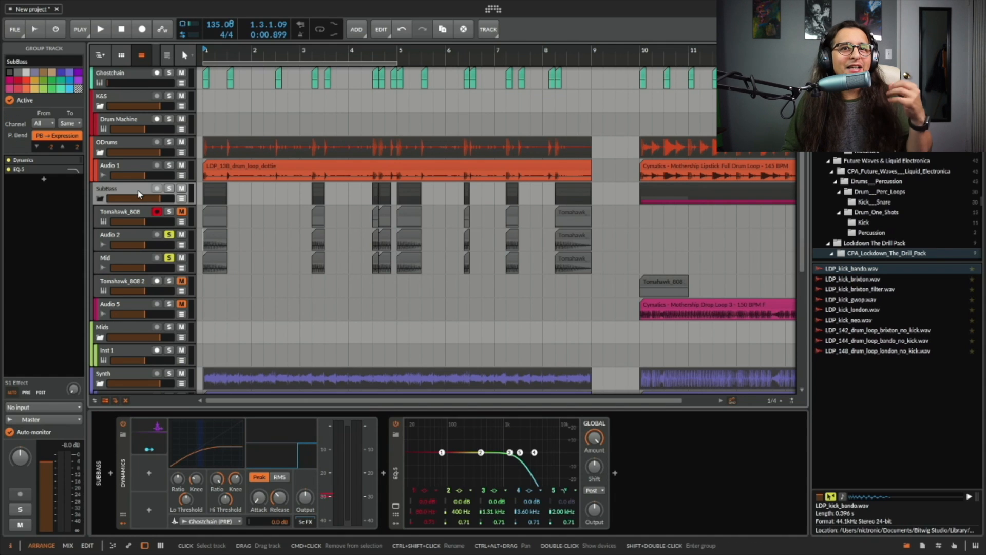
left_click(132, 234)
left_click(343, 473)
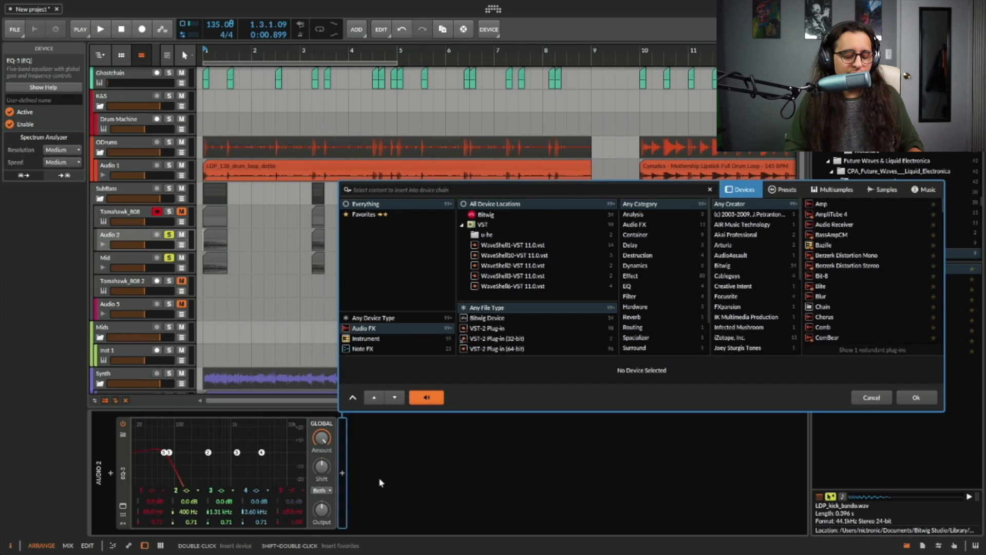
type("tool")
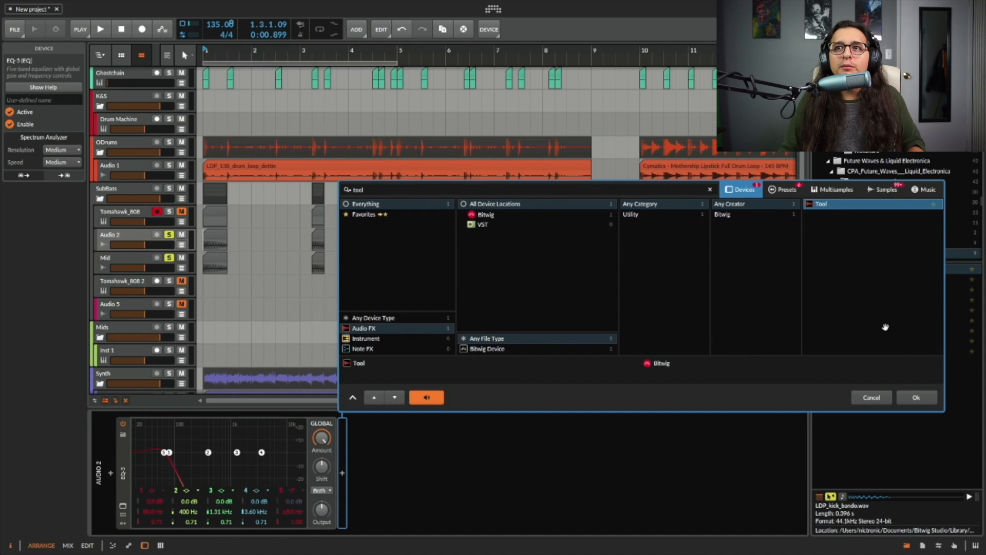
left_click(935, 396)
left_click_drag(415, 500, 415, 547)
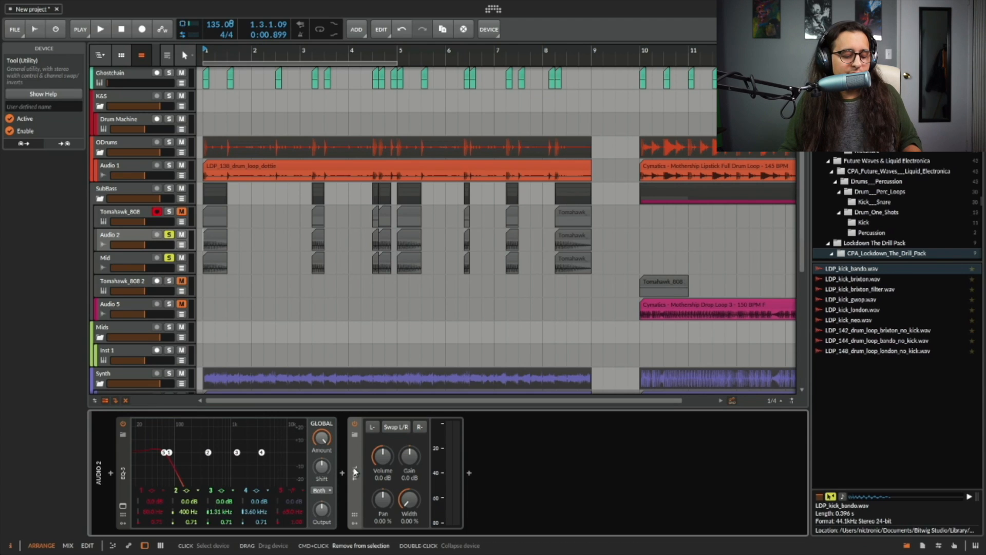
Paste the Tool device after the EQ on the Mid track and reset its width to default.
left_click(130, 265)
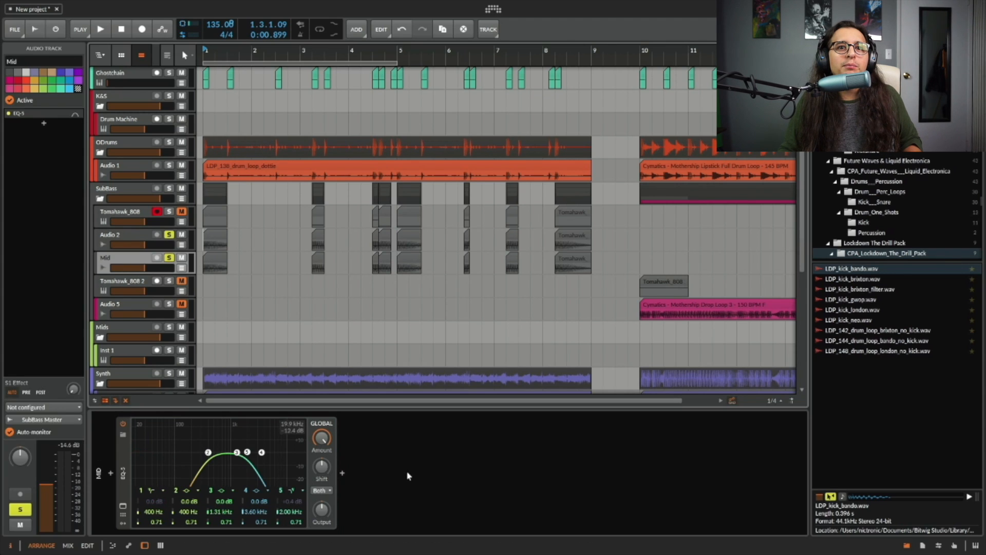
left_click(411, 475)
key("super+v")
double_click(410, 501)
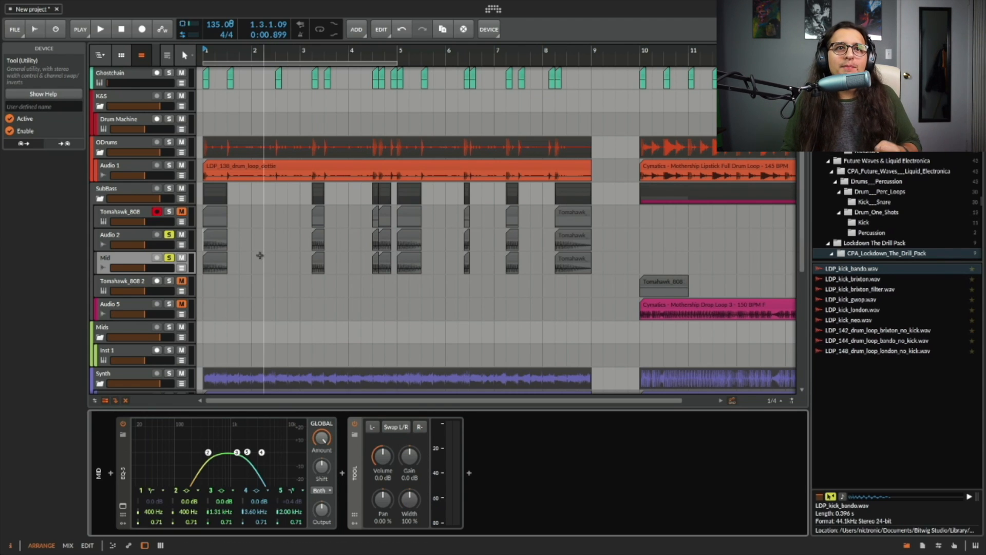
Switch band 5 of the Mid track's EQ-5 from low-pass to a high-shelf.
left_click(134, 238)
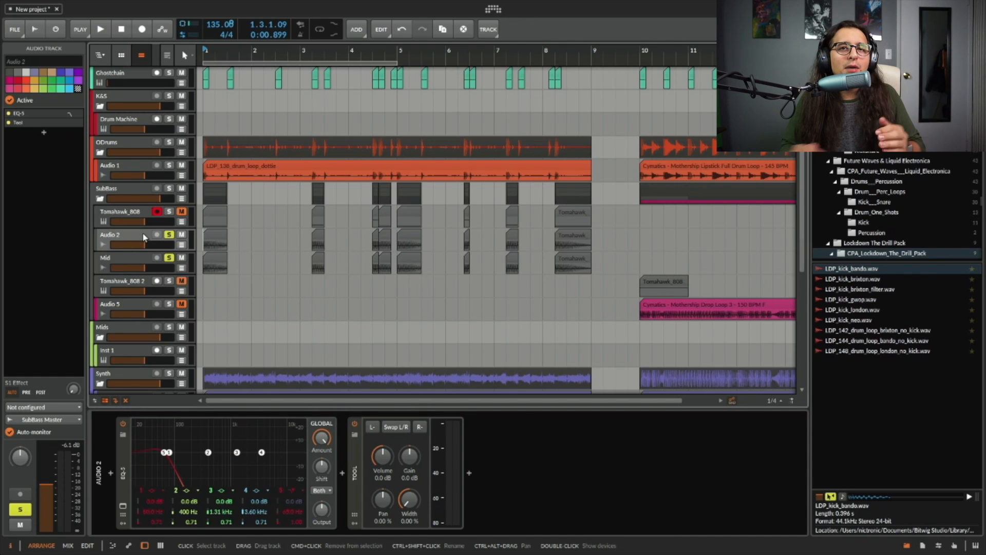
left_click(124, 260)
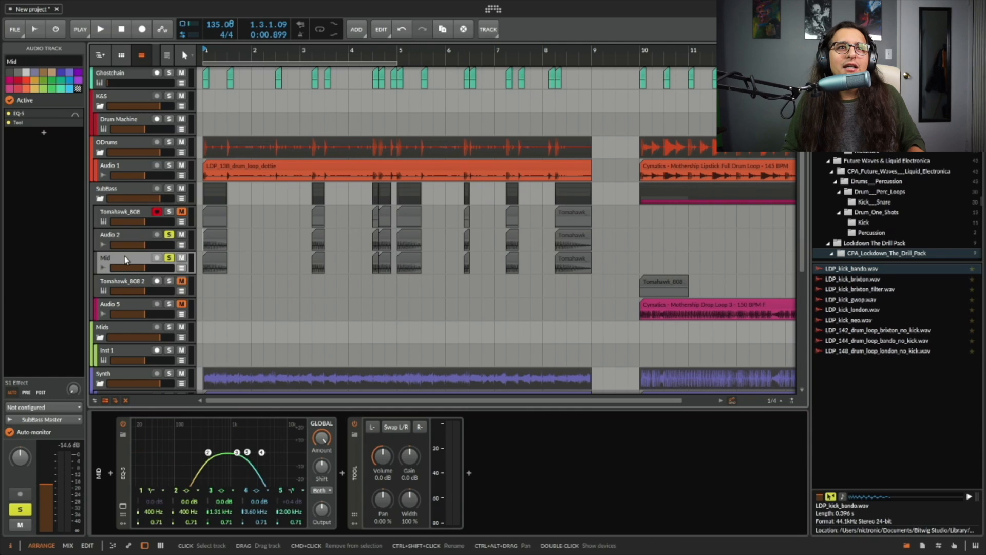
left_click(301, 490)
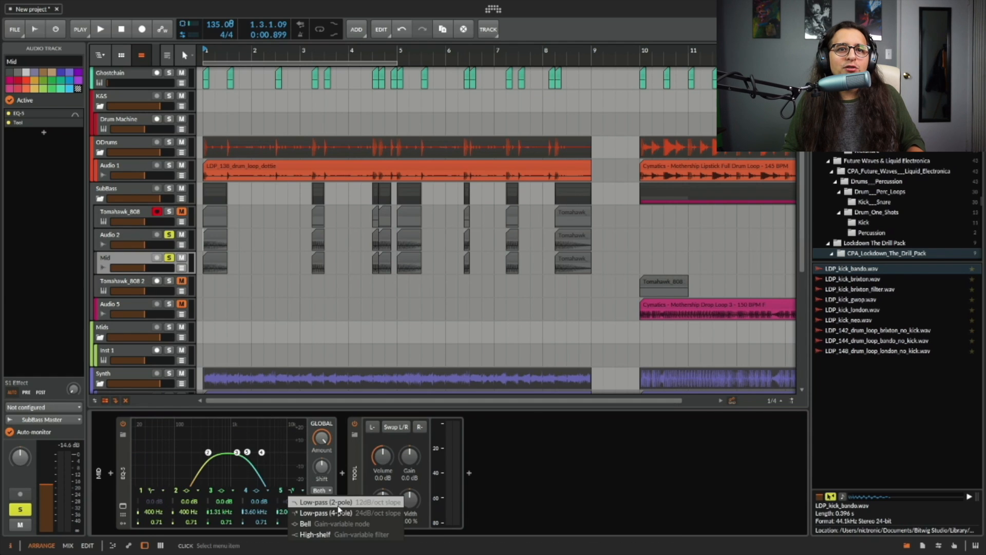
left_click(316, 534)
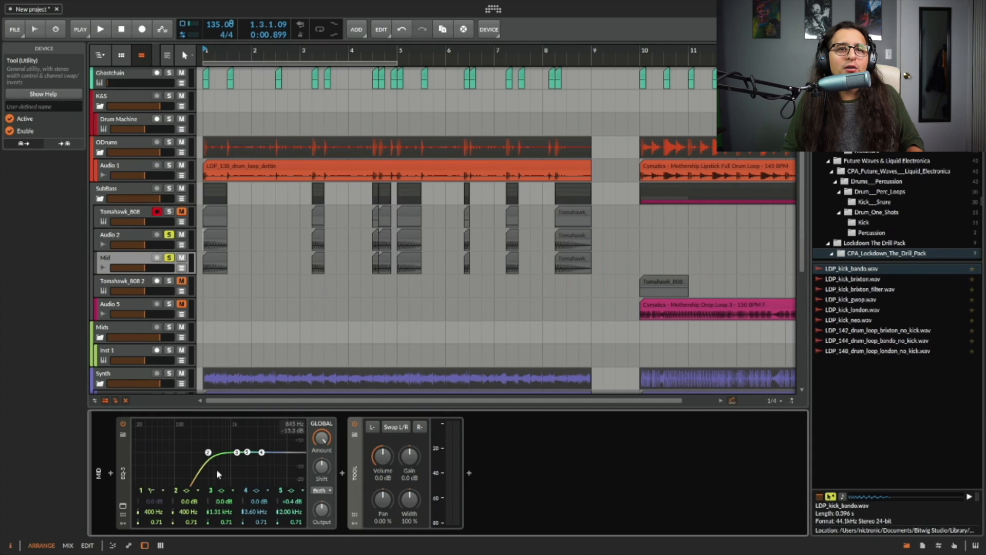
Check the LDP_141_melody track's EQ-5, then unsolo the Audio 2 and Mid tracks.
scroll(134, 315, "down", 3)
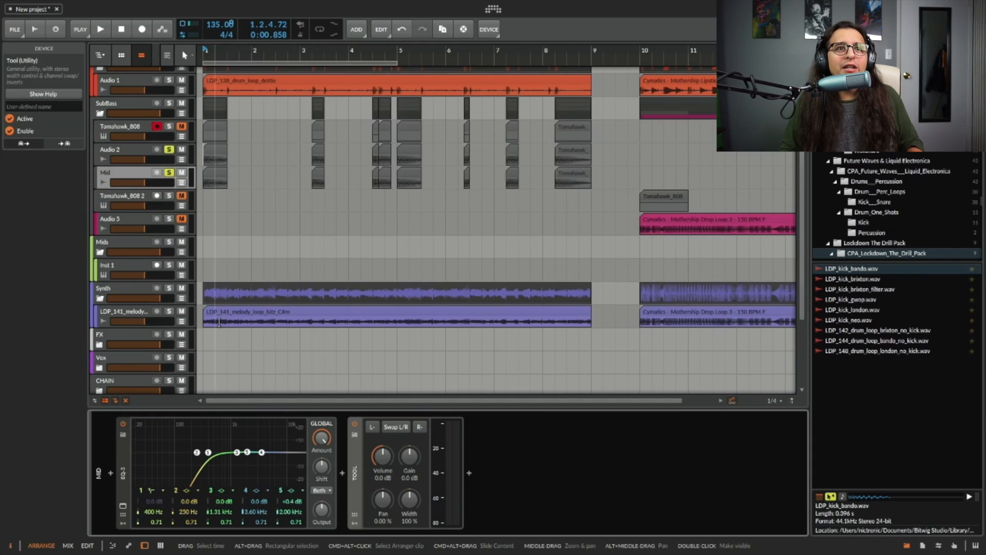
left_click(139, 315)
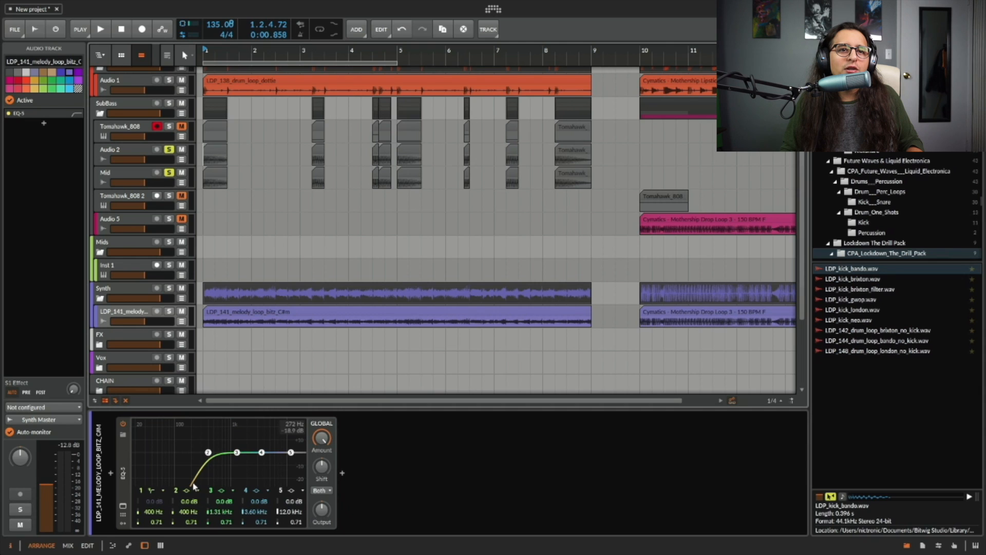
scroll(286, 272, "up", 2)
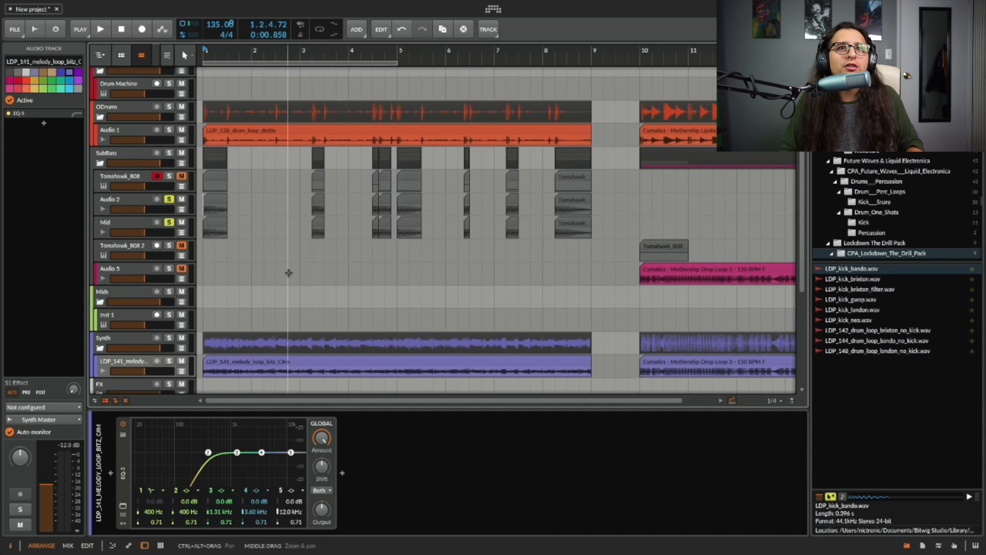
left_click(169, 199)
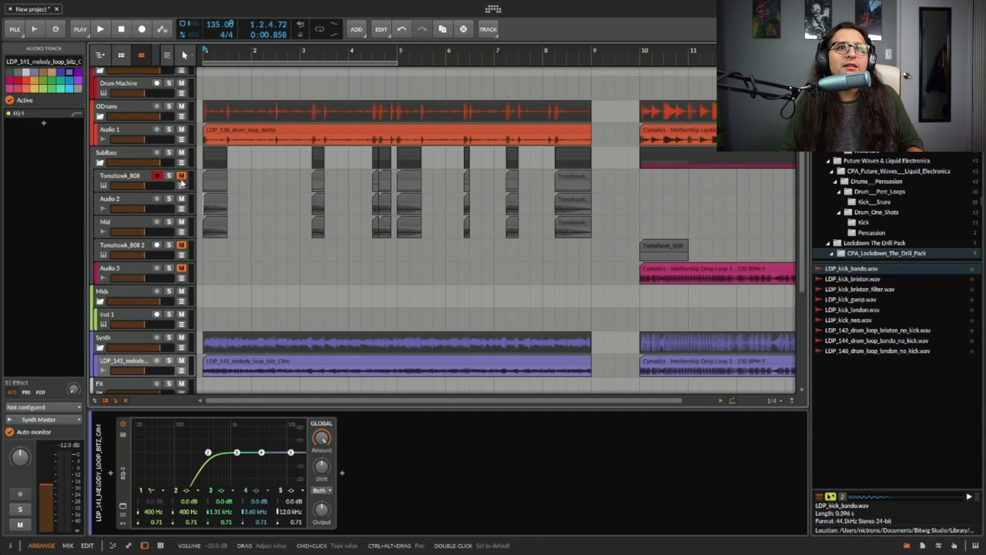
Play the arrangement from the start and inspect the SubBass group track's devices.
left_click(200, 232)
key("space")
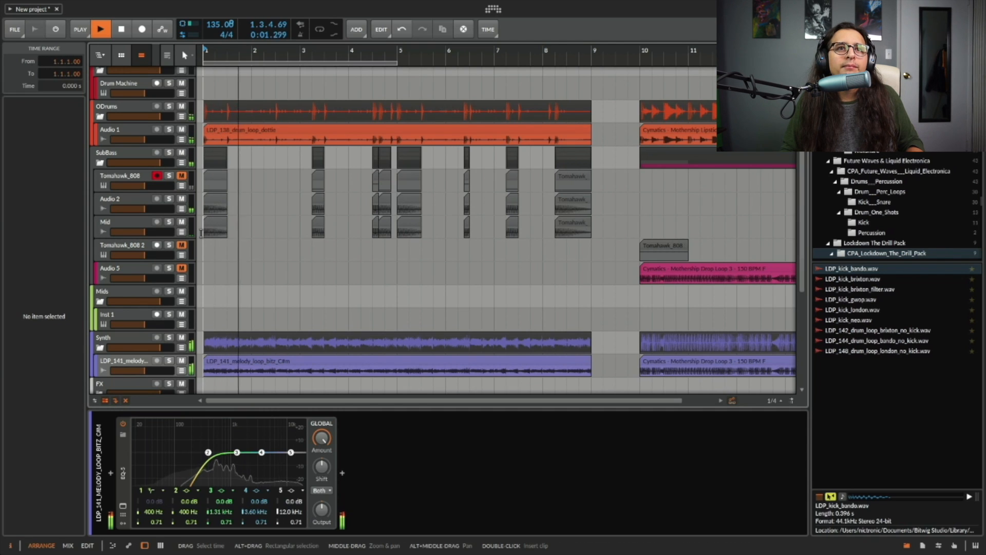
left_click(140, 156)
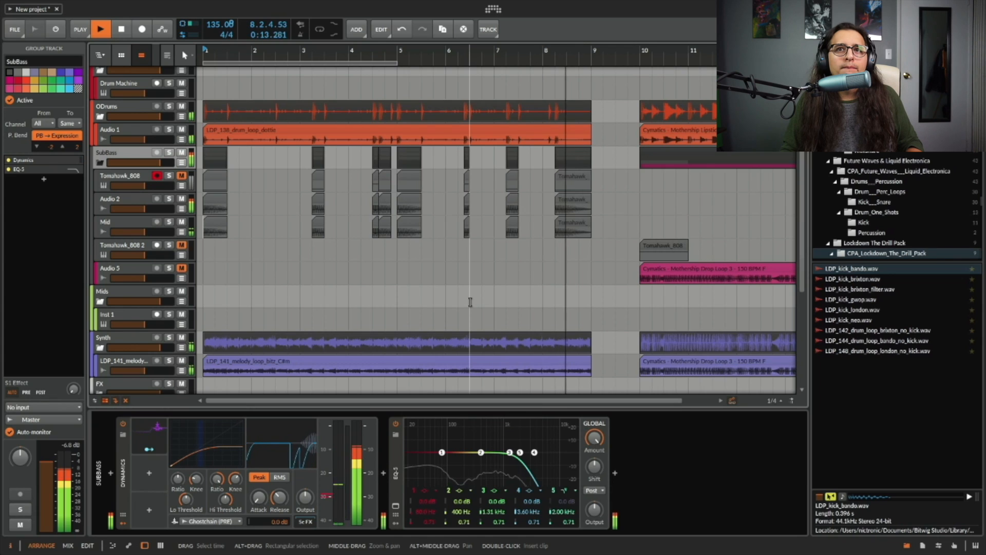
key("space")
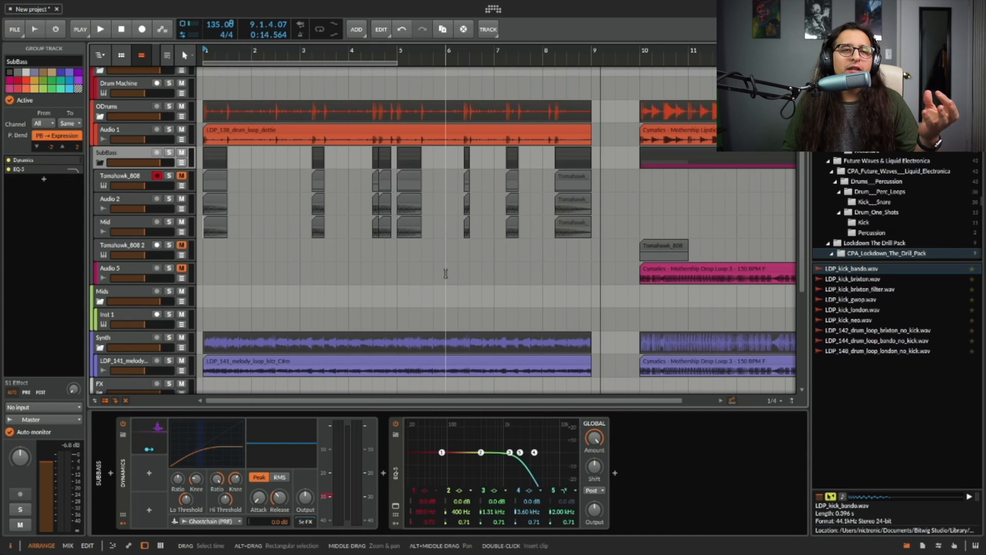
Solo the LDP_141_melody track and play back the drop section starting at bar 10.
scroll(400, 267, "up", 1)
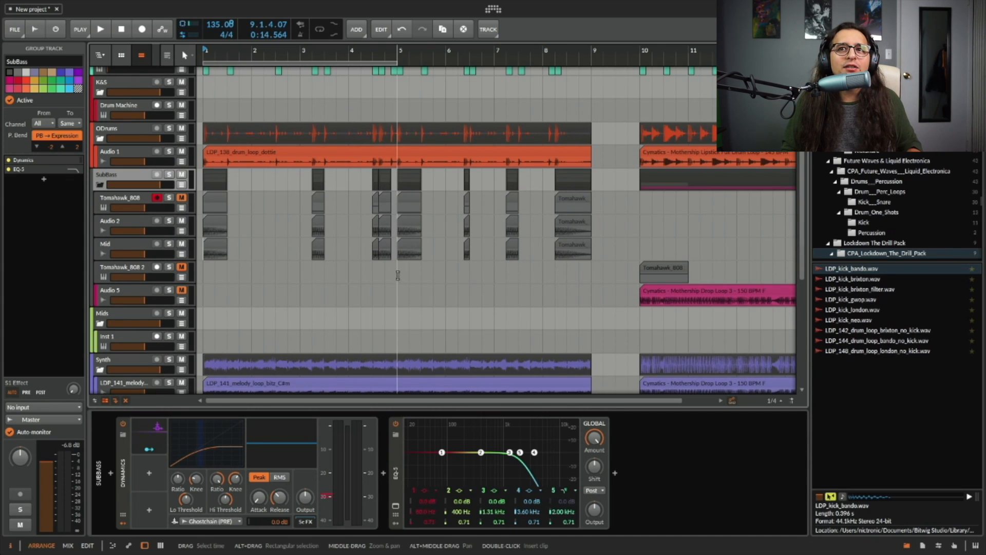
scroll(414, 271, "right", 5)
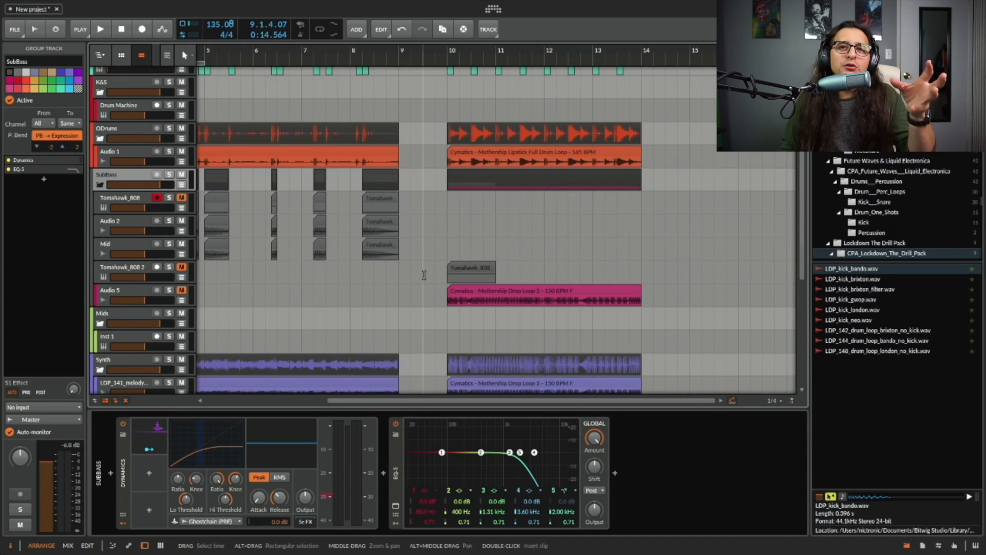
left_click(476, 267)
scroll(459, 348, "down", 2)
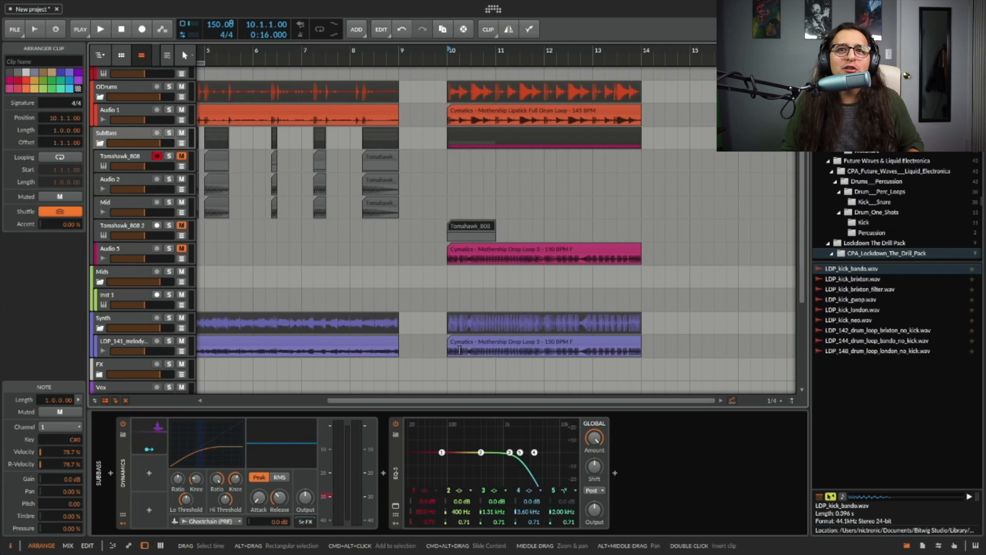
left_click(449, 349)
left_click(169, 341)
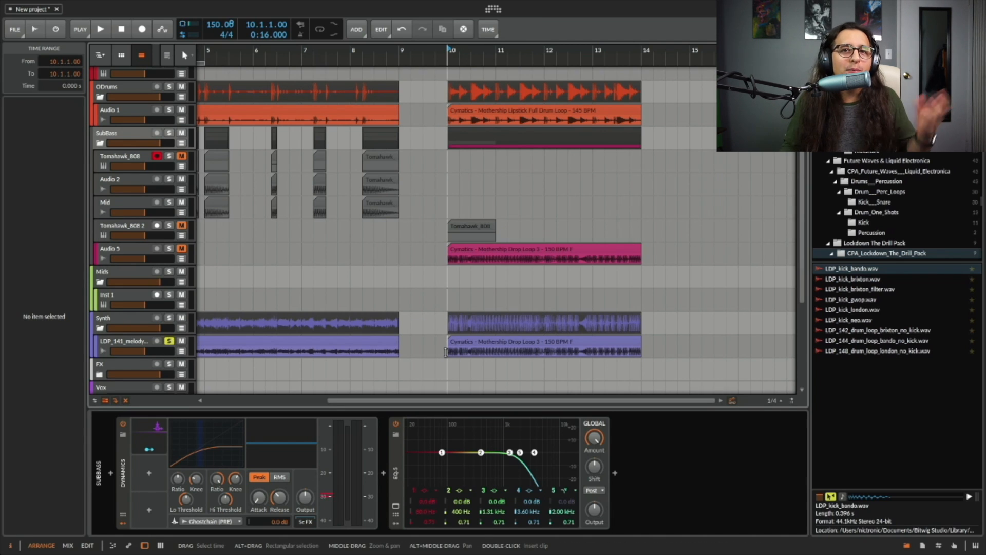
key("space")
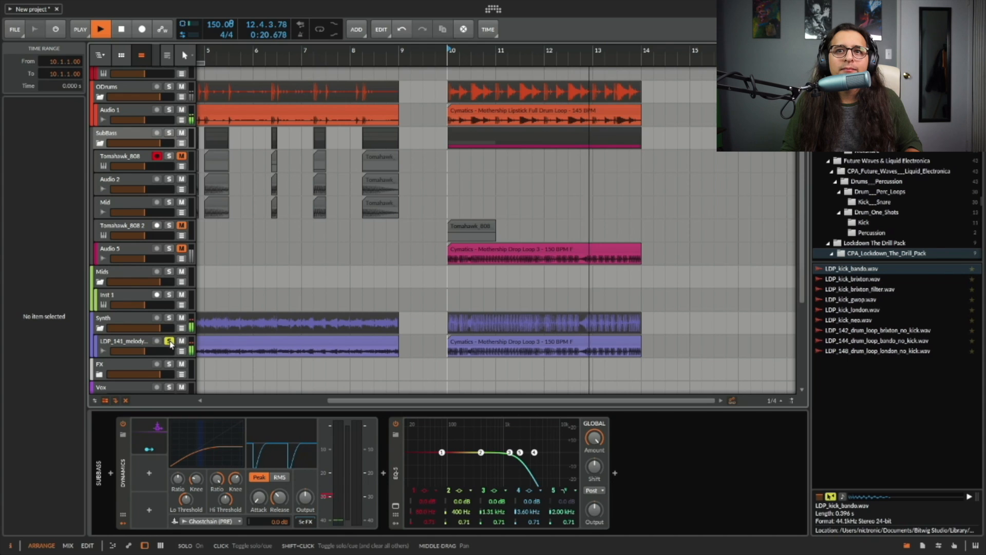
key("space")
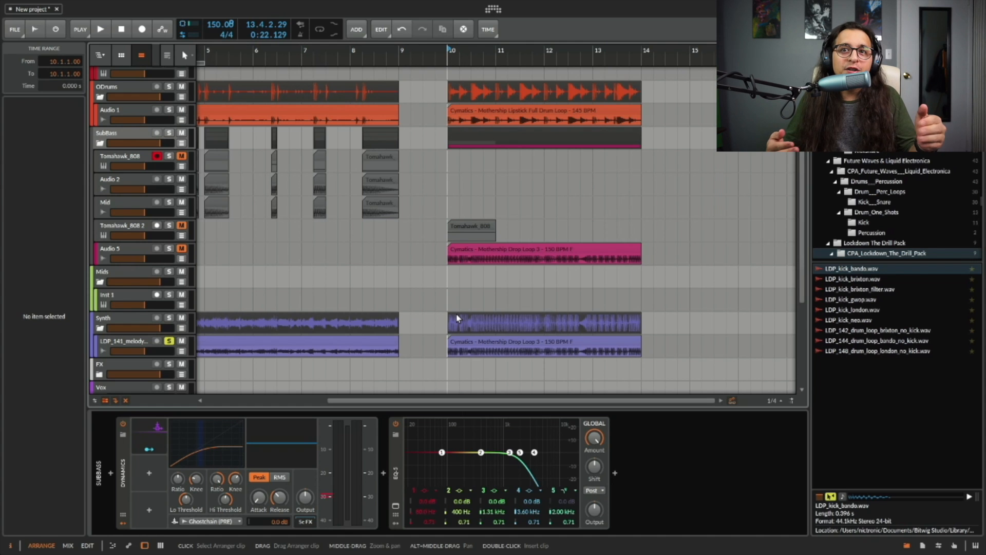
Duplicate the short Tomahawk_808 2 clip at the start of bar 10 so two clips sit back to back.
left_click(452, 229)
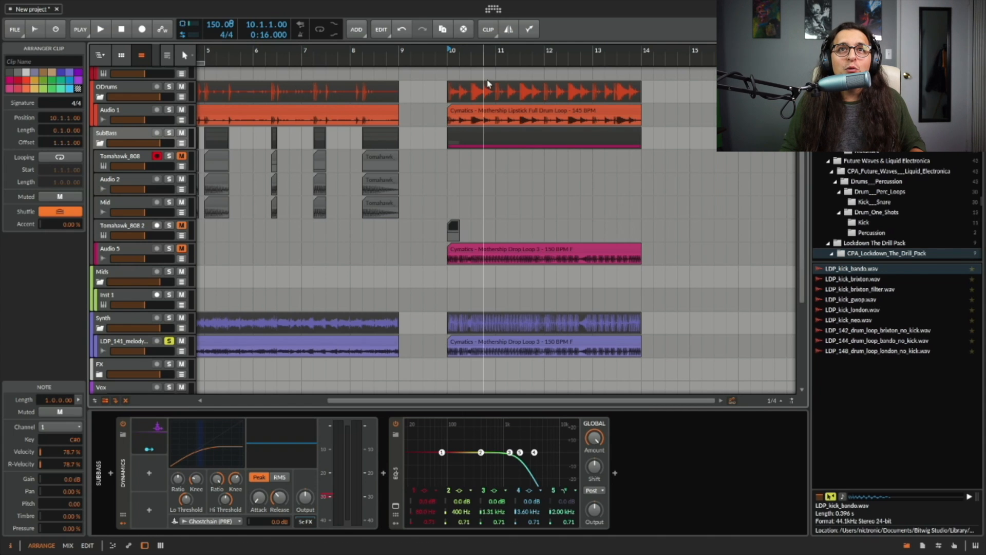
left_click_drag(478, 58, 433, 228)
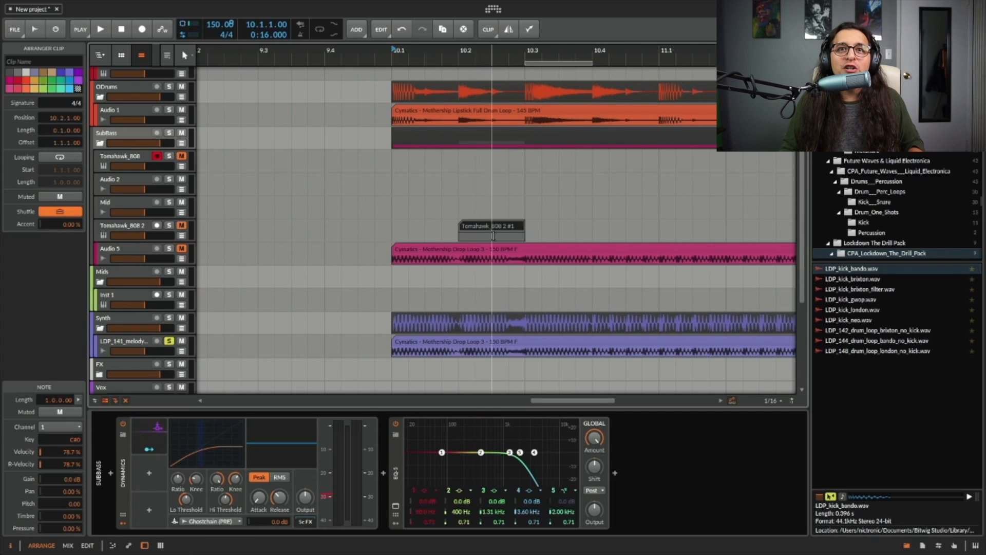
key("ctrl+d")
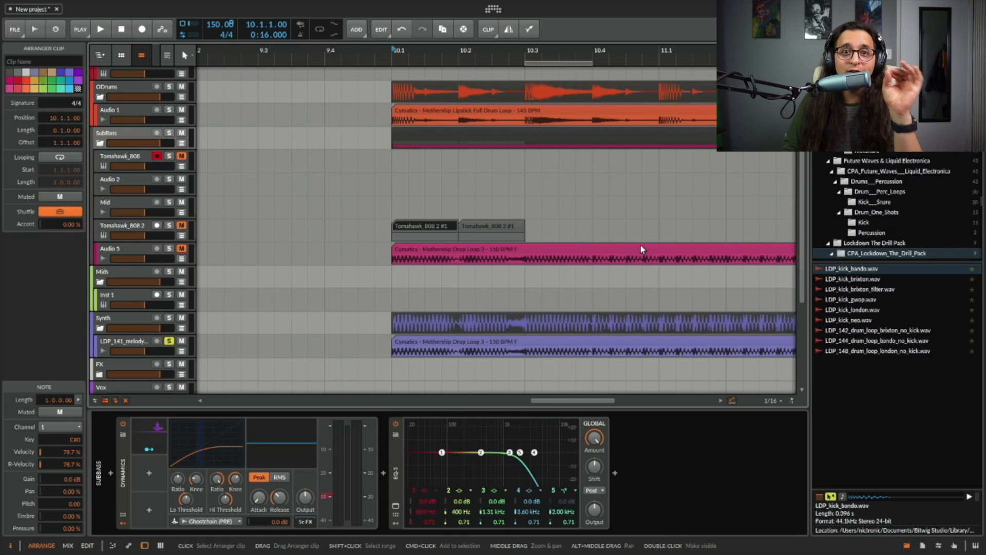
left_click_drag(610, 56, 417, 28)
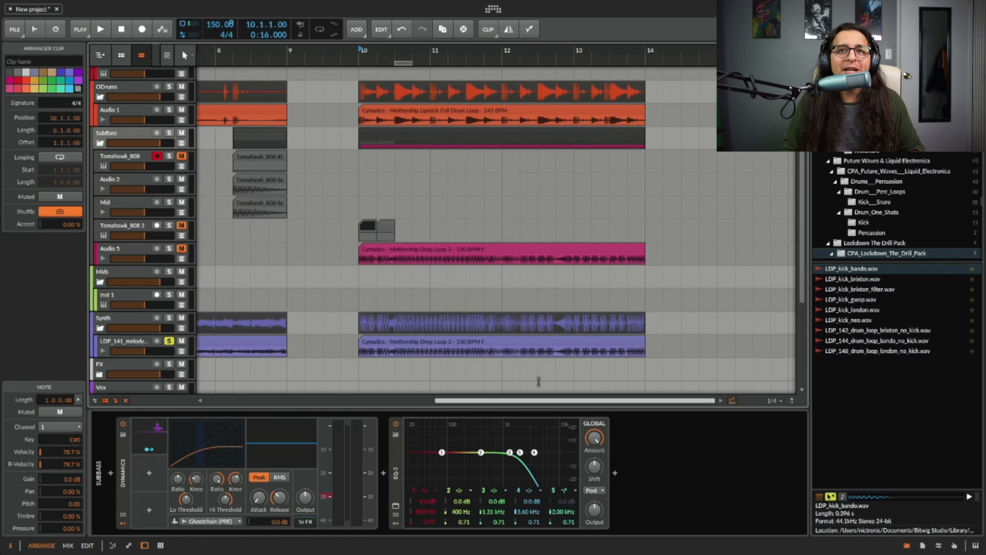
Set band 5 frequency of the Audio 5 track's EQ-5 to 100 Hz.
left_click(445, 346)
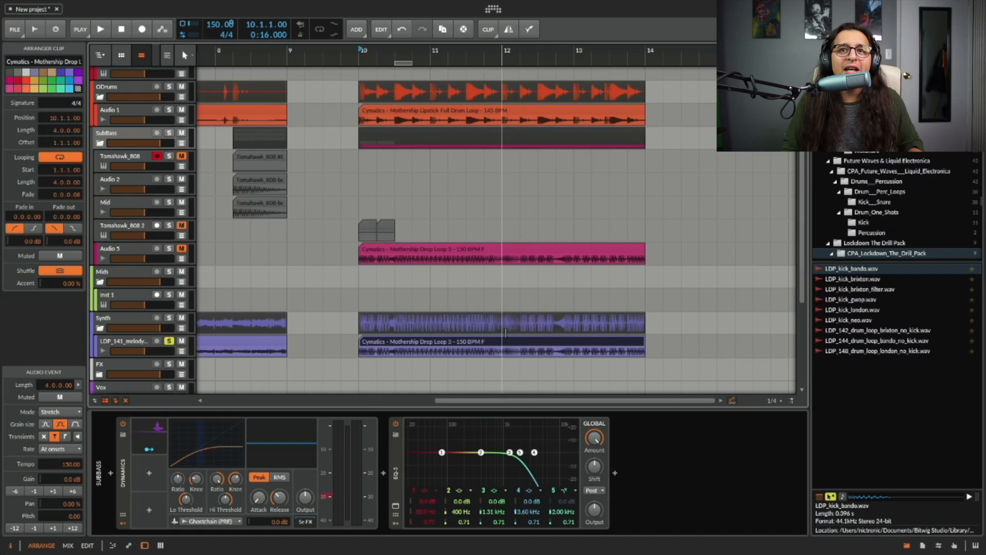
left_click(119, 252)
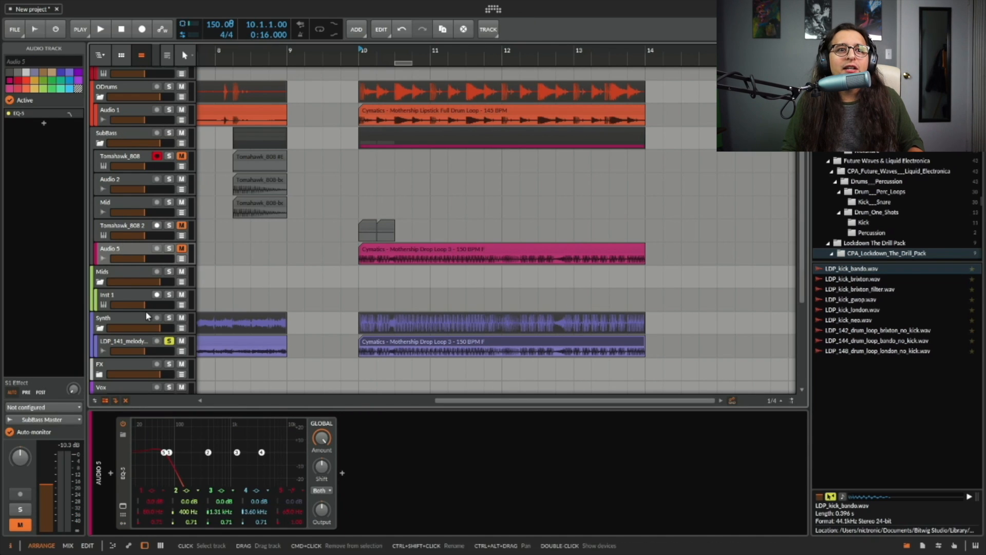
left_click(295, 509, "super")
type("100")
key("Return")
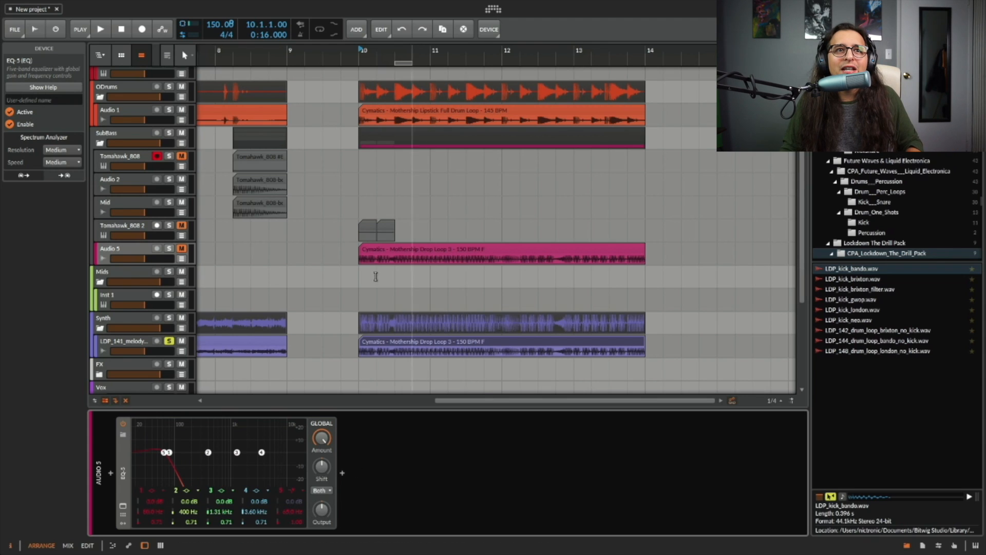
Unsolo the LDP_141_melody track, unmute Audio 5, and play back the drop section.
left_click(169, 341)
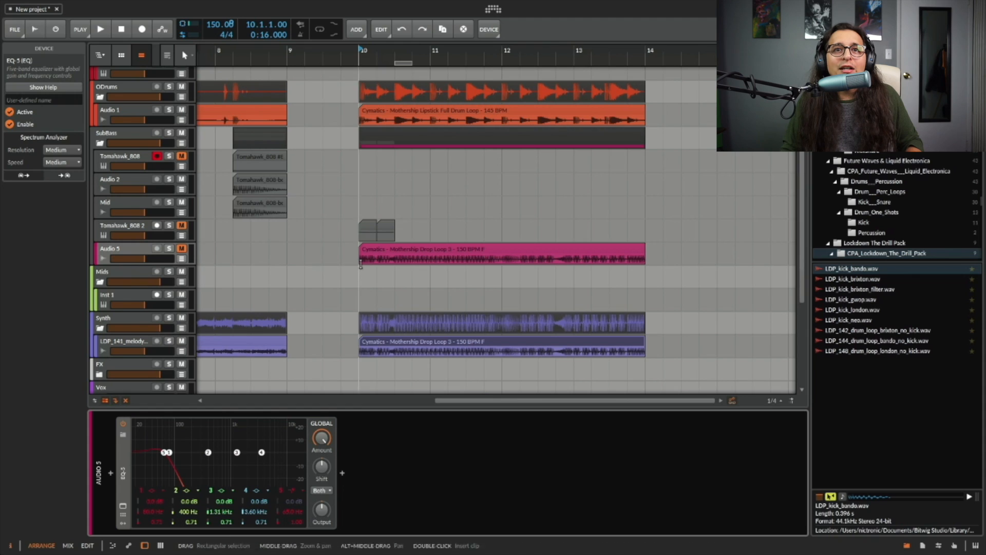
left_click(174, 258)
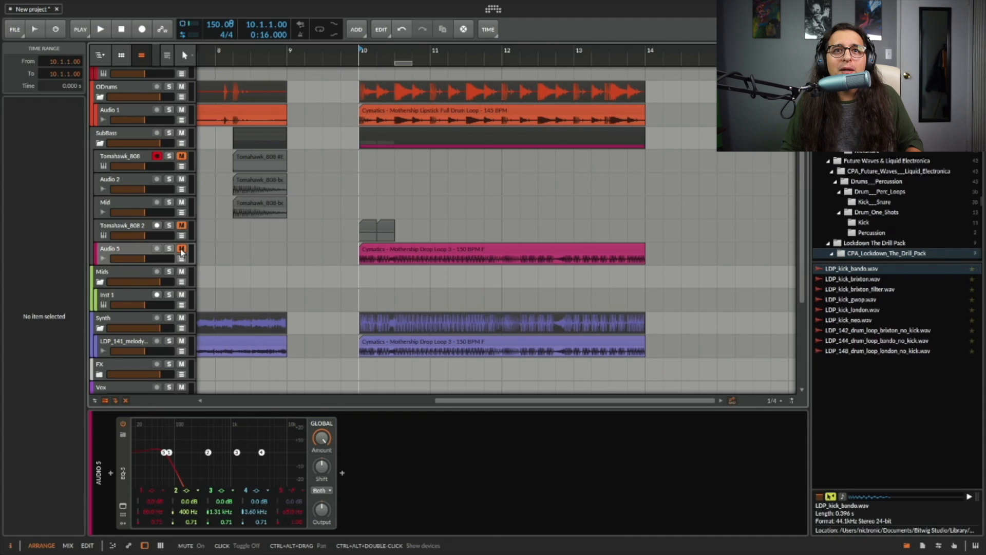
key("space")
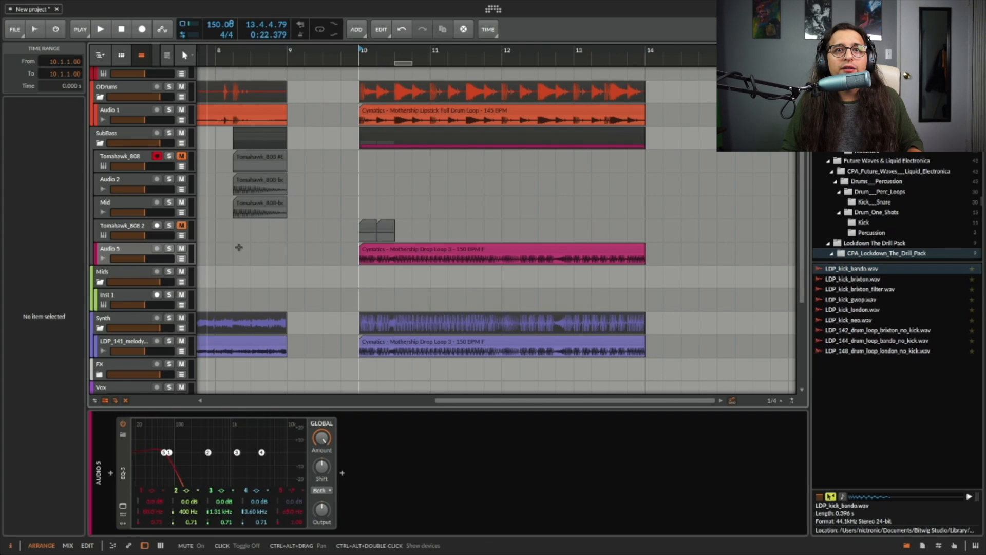
key("space")
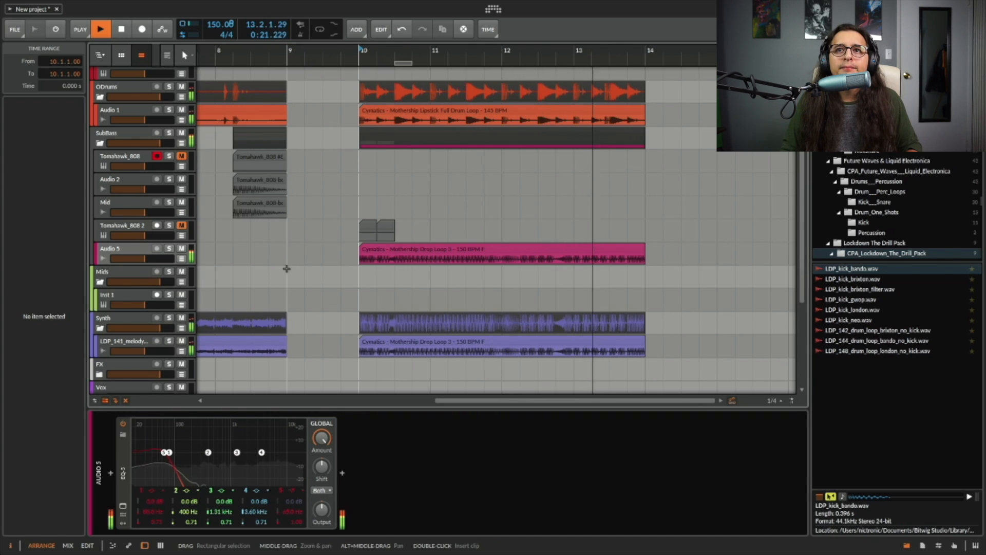
key("space")
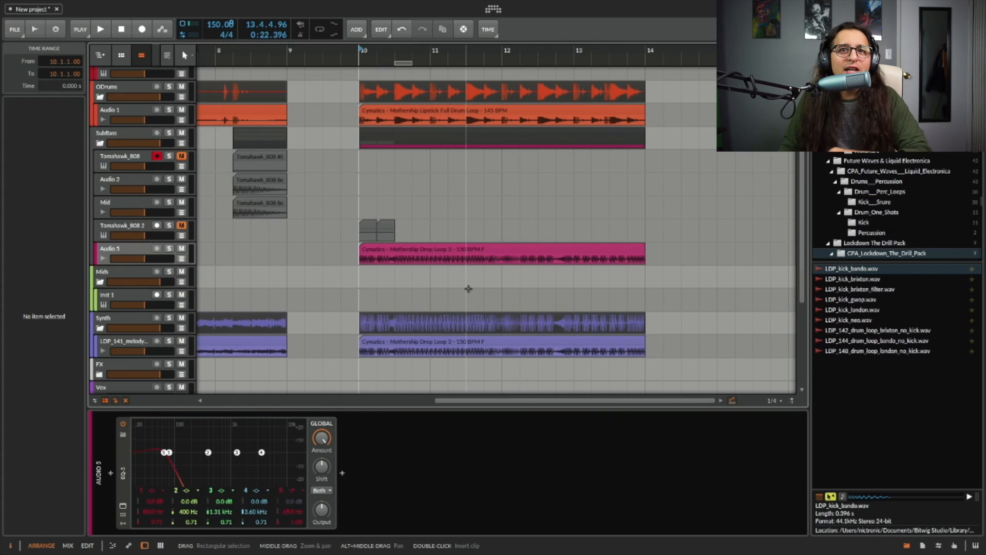
Mute the Audio 2 and Mid tracks, unmute Tomahawk_808, and play the arrangement from the start to compare.
left_click(126, 251)
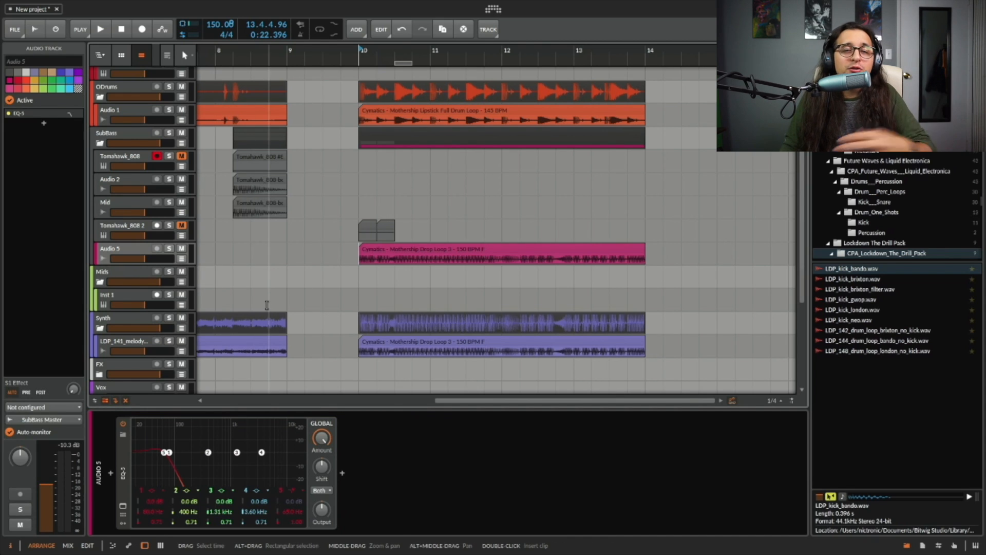
scroll(426, 269, "left", 10)
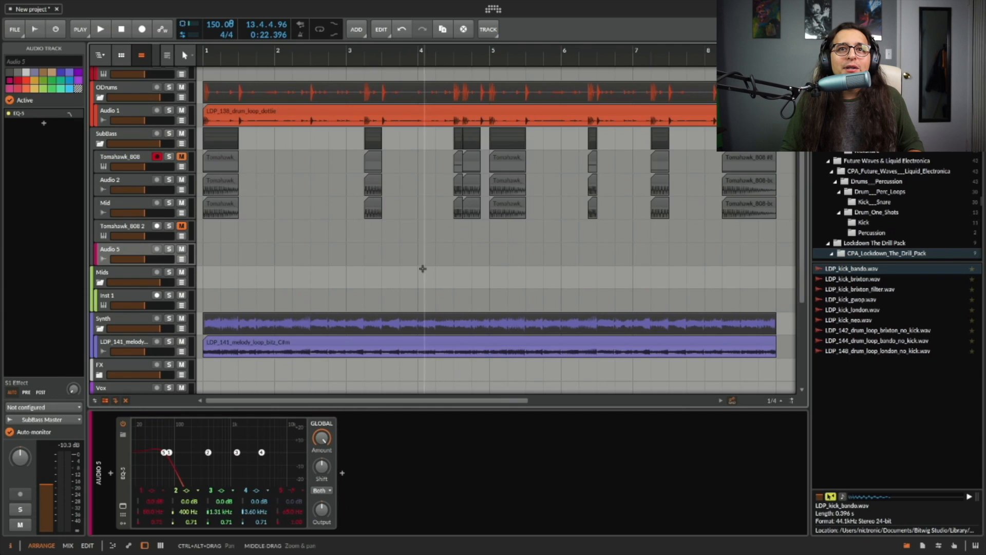
scroll(426, 269, "up", 5)
scroll(411, 275, "down", 4)
scroll(406, 270, "up", 5)
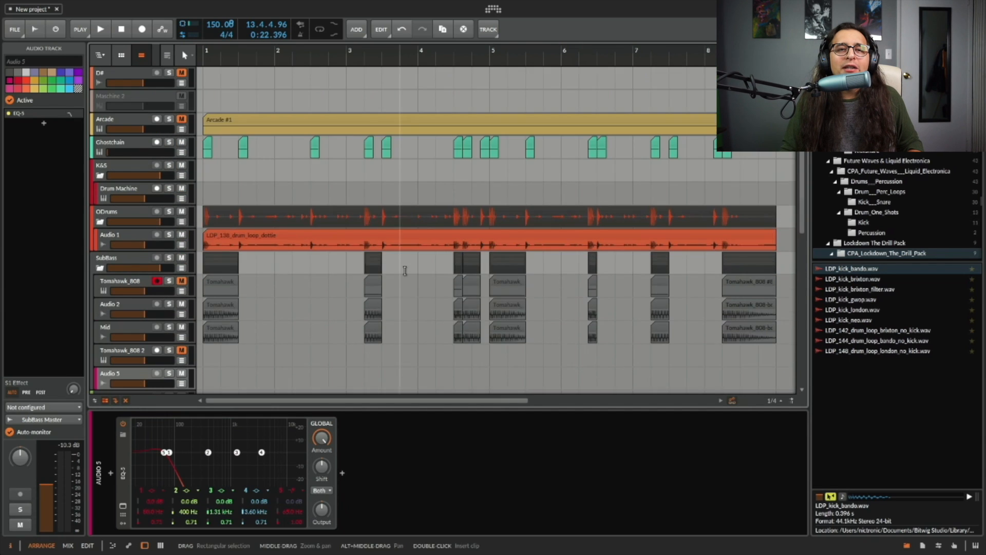
scroll(398, 283, "down", 2)
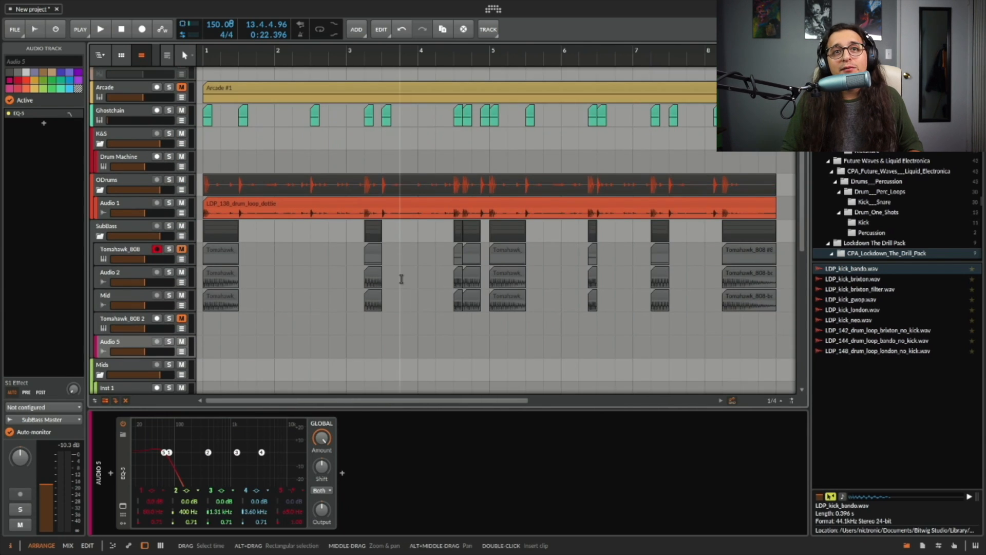
scroll(398, 284, "right", 5)
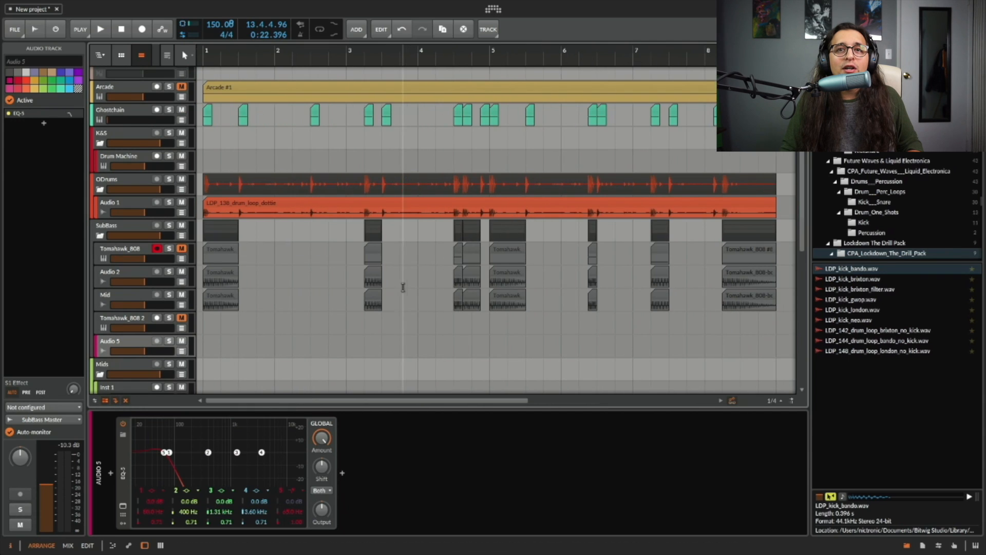
left_click(322, 256)
scroll(322, 256, "right", 2)
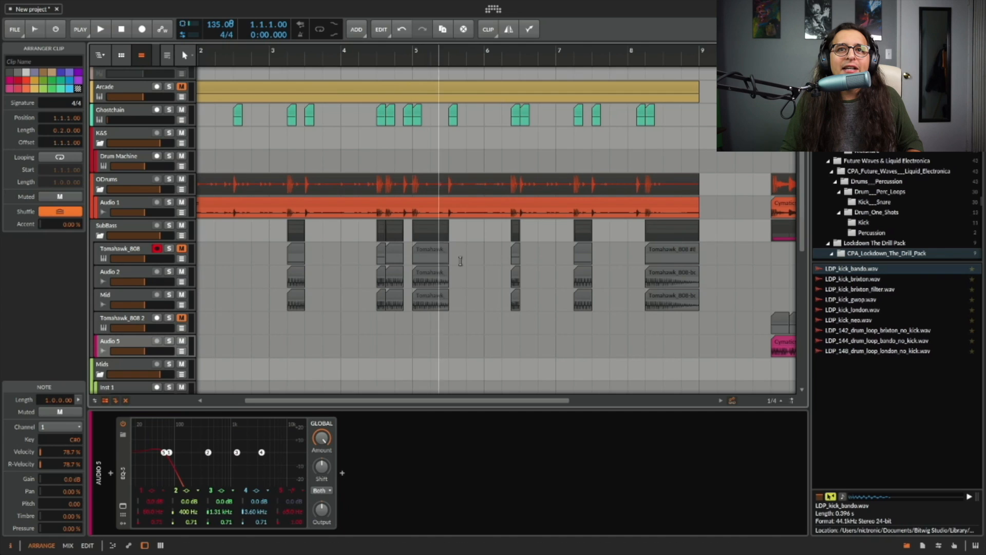
scroll(445, 260, "left", 2)
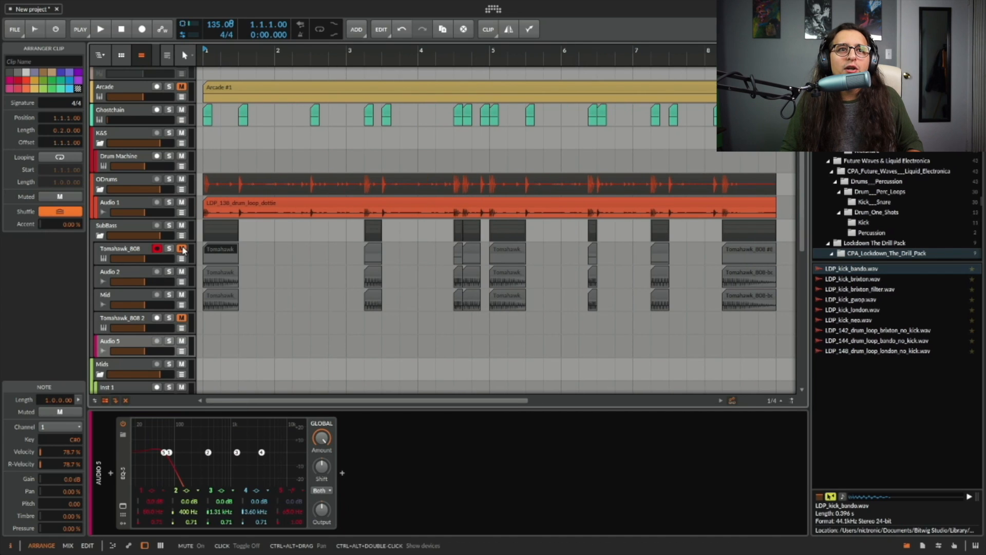
left_click(185, 300)
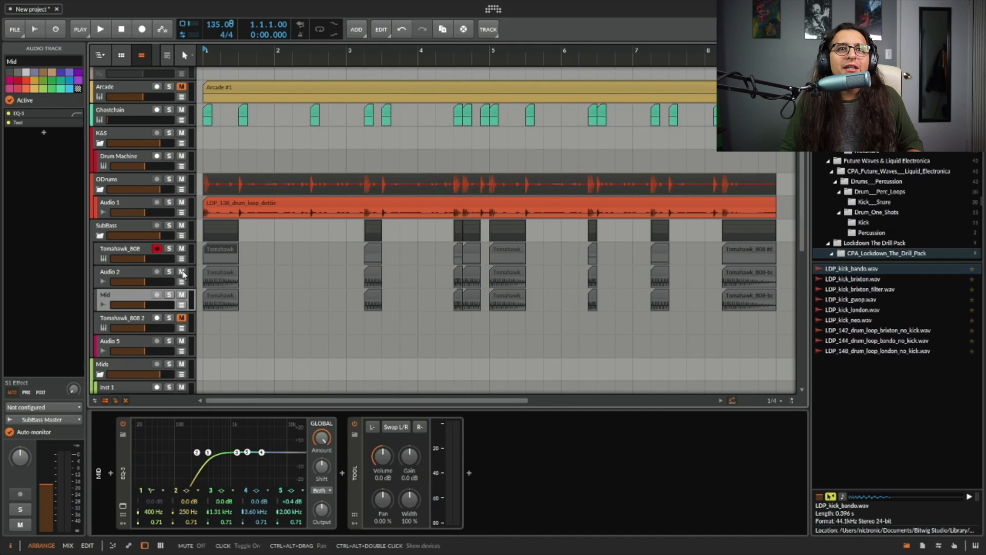
scroll(195, 277, "down", 4)
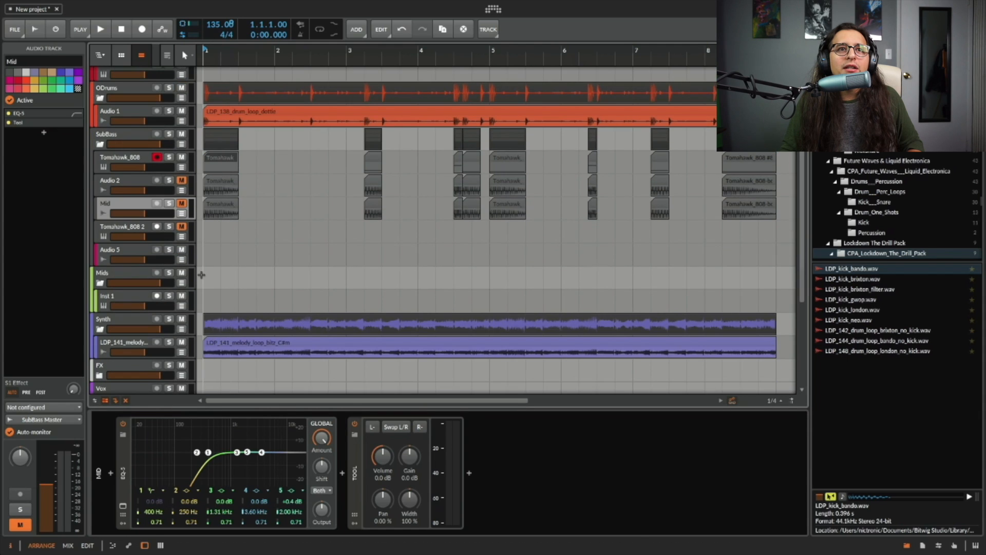
left_click(203, 262)
scroll(203, 262, "up", 2)
key("space")
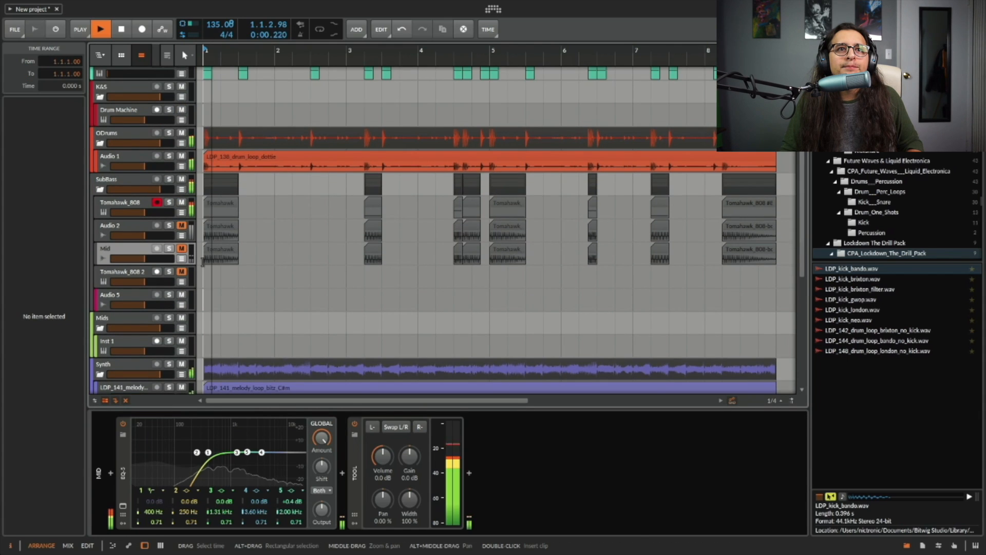
Unmute the Audio 2 and Mid tracks, audition the split layers with Tomahawk_808 muted, and select the Mid track.
left_click(143, 182)
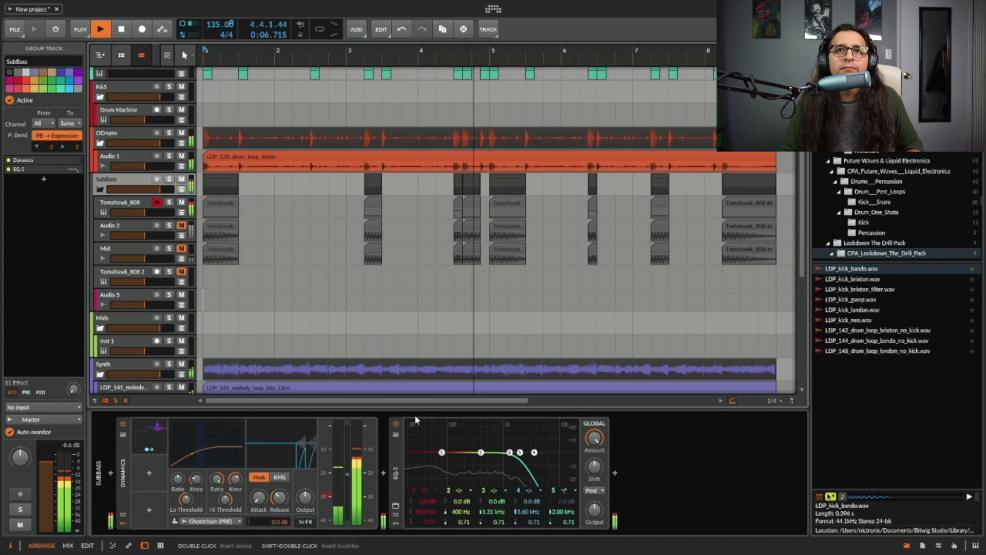
key("space")
left_click(182, 225)
left_click(182, 248)
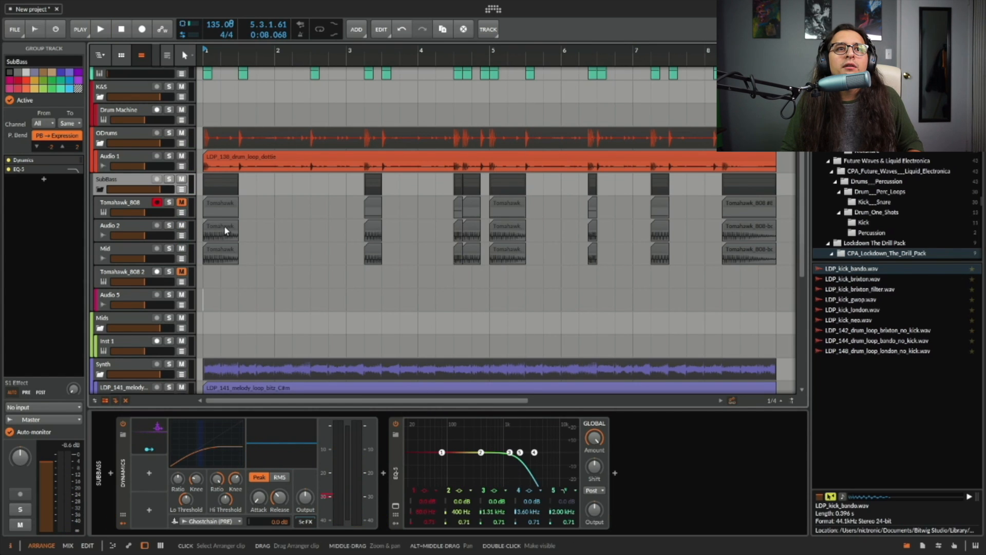
key("space")
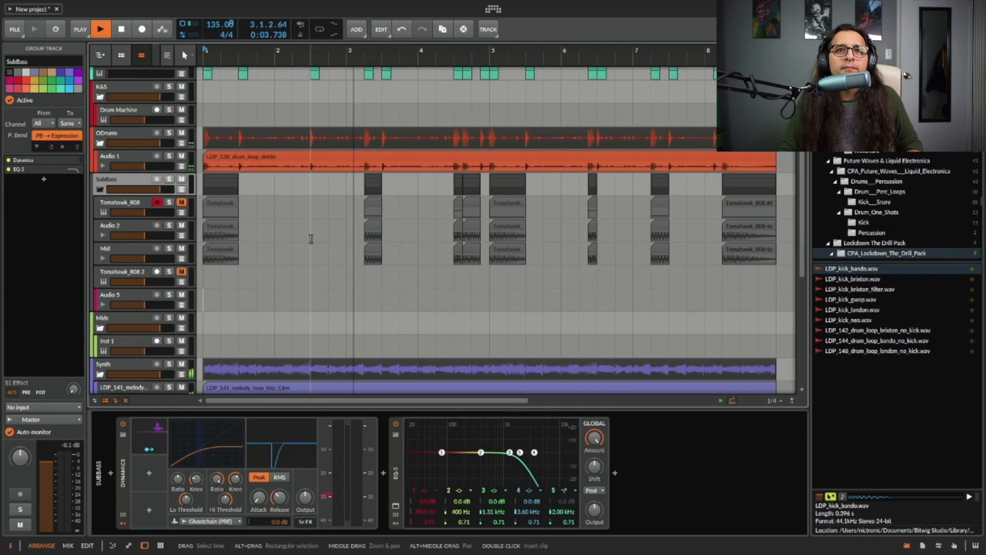
key("space")
left_click(124, 248)
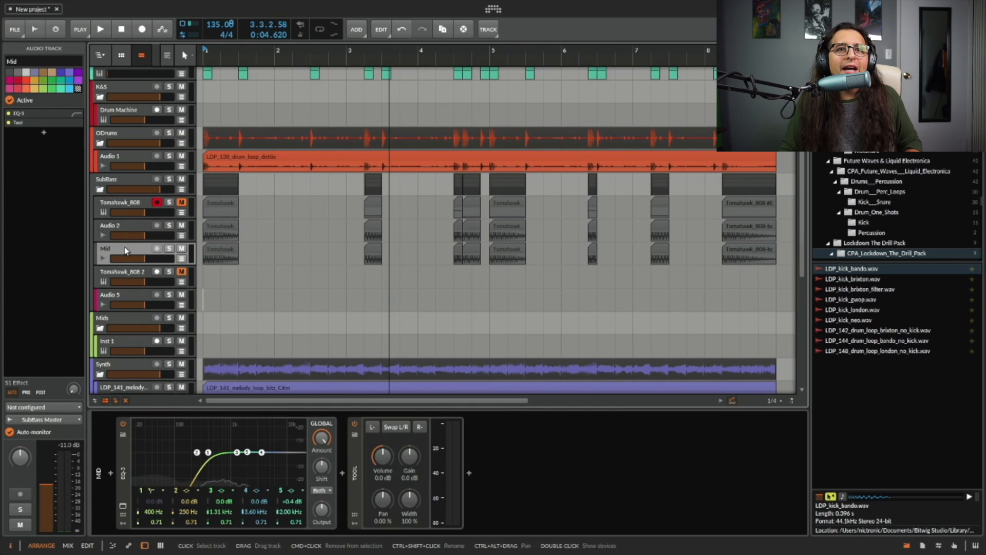
Insert a Berzerk Distortion Stereo plugin between the EQ-5 and Tool devices on the Mid track.
left_click(342, 473)
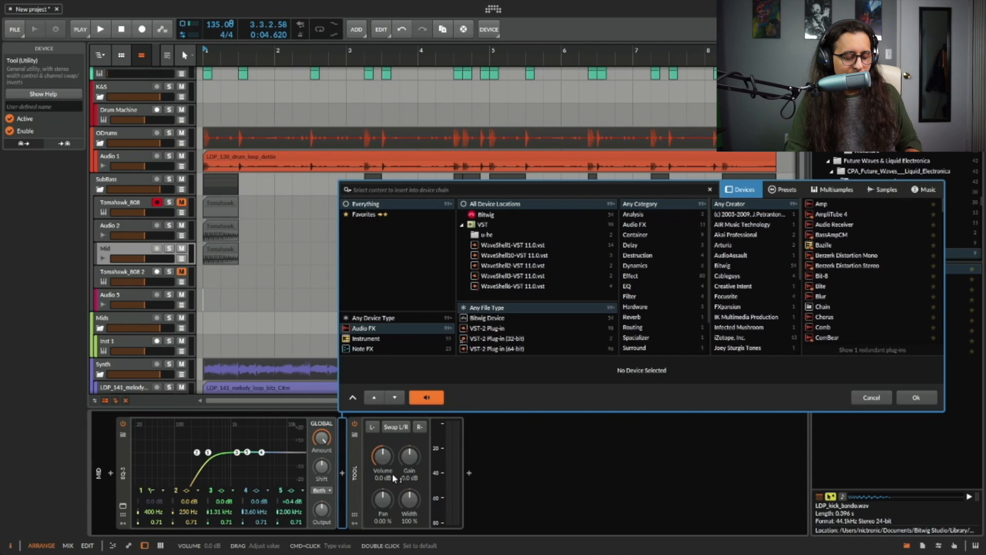
type("wa")
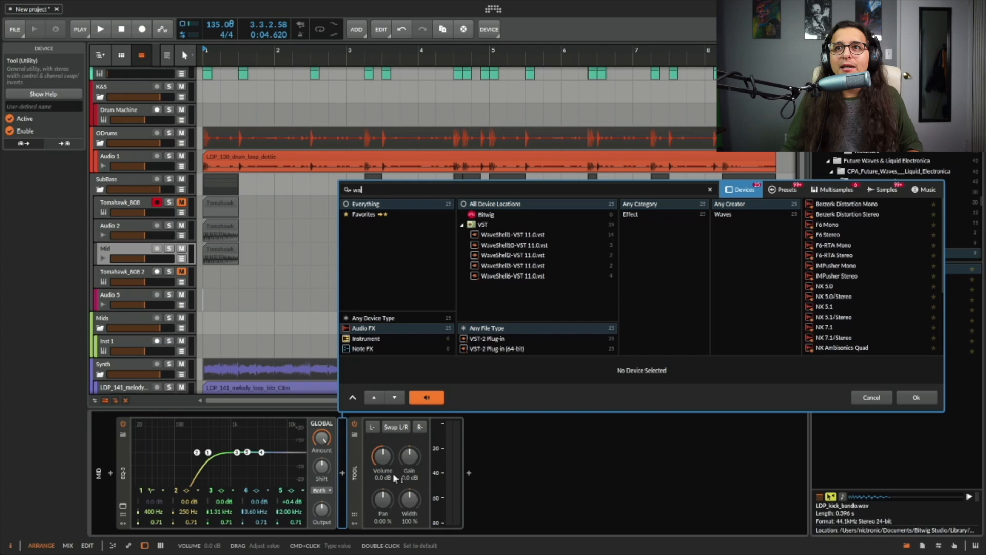
left_click(862, 212)
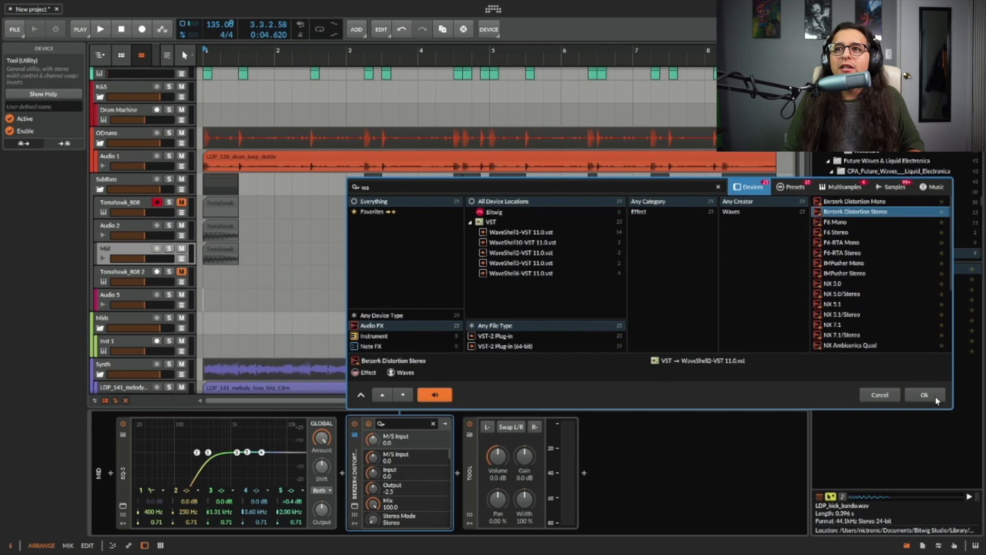
left_click(919, 397)
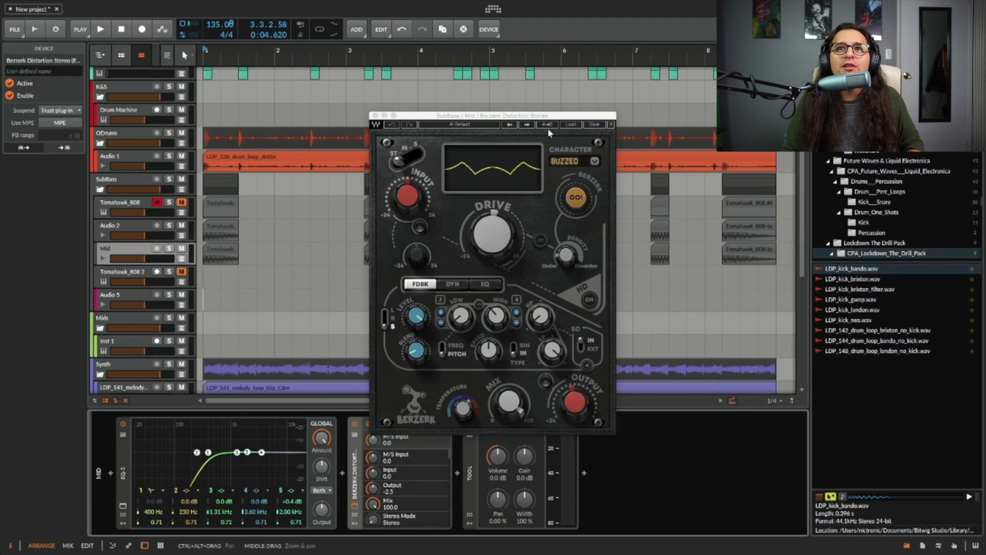
Load the Count artist preset "Bass_warm fattener" in the Berzerk Distortion plugin.
left_click(571, 124)
mouse_move(611, 193)
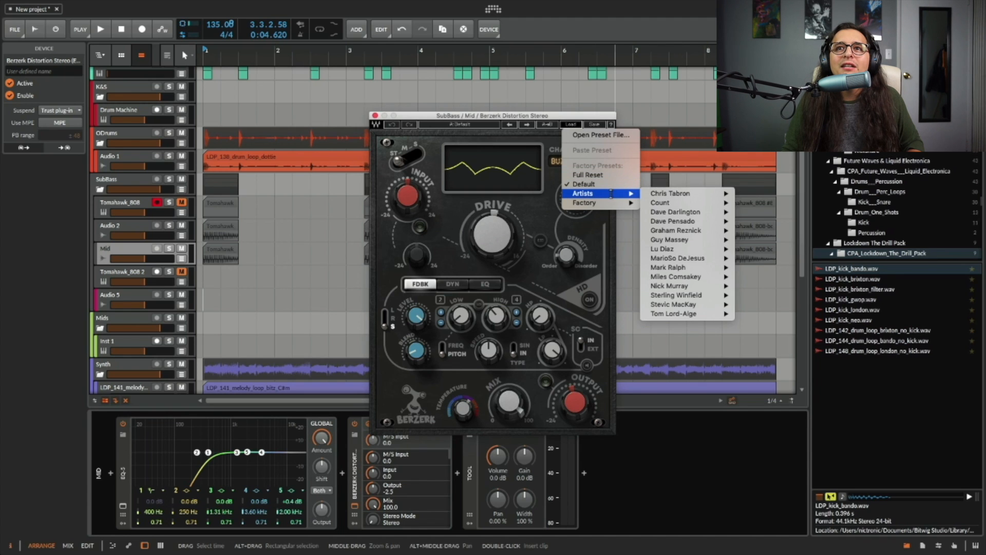
mouse_move(663, 204)
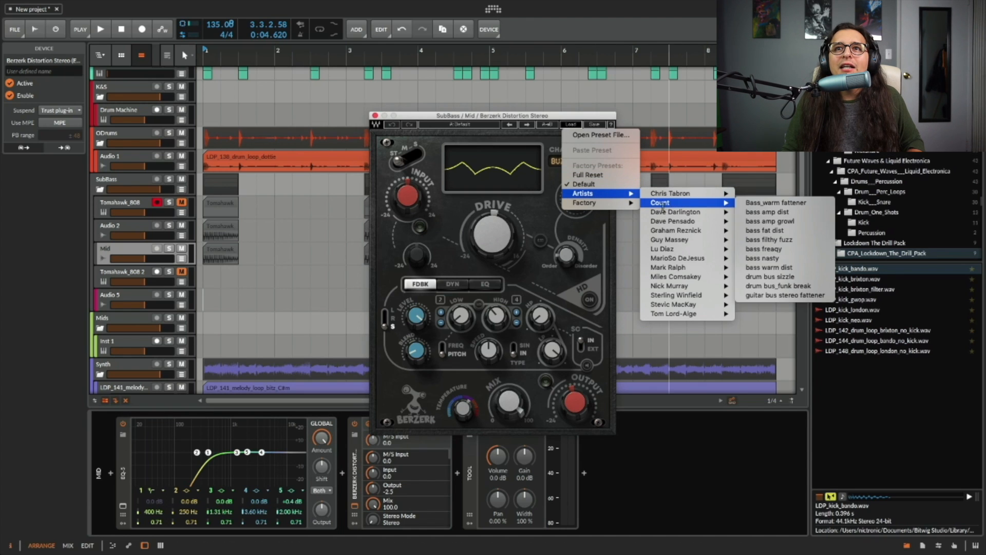
left_click(798, 203)
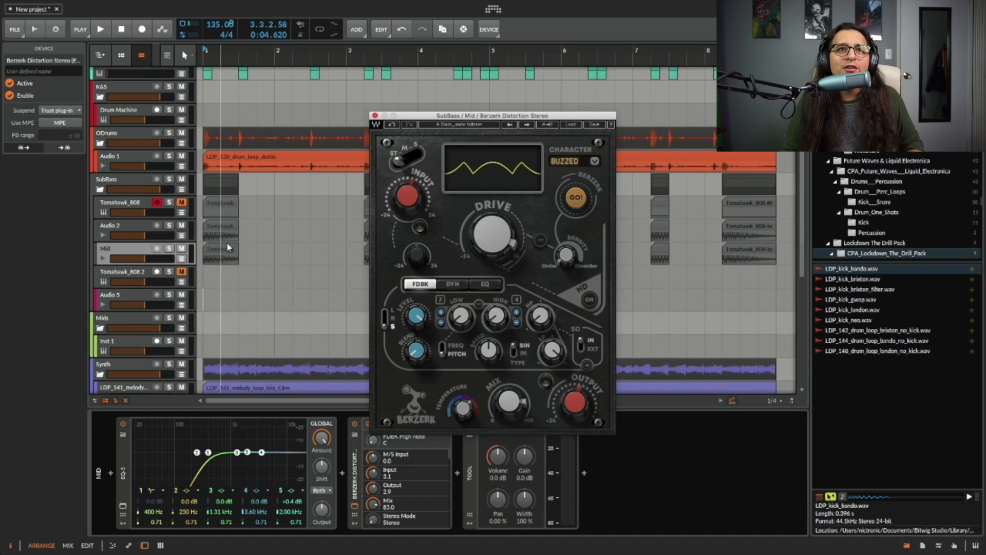
Solo the Mid track and play it from the start to hear the distorted mid layer.
left_click(170, 249)
left_click(204, 260)
key("space")
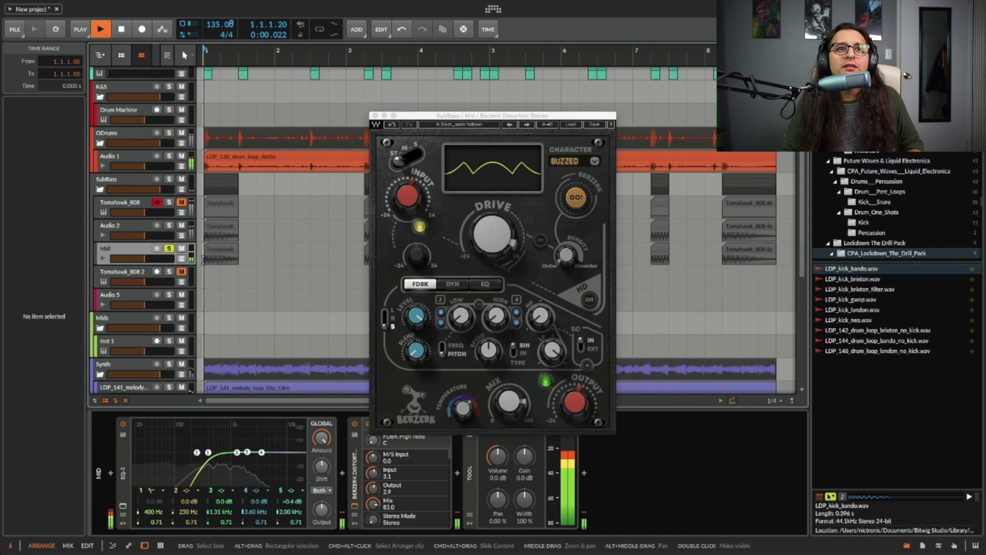
key("space")
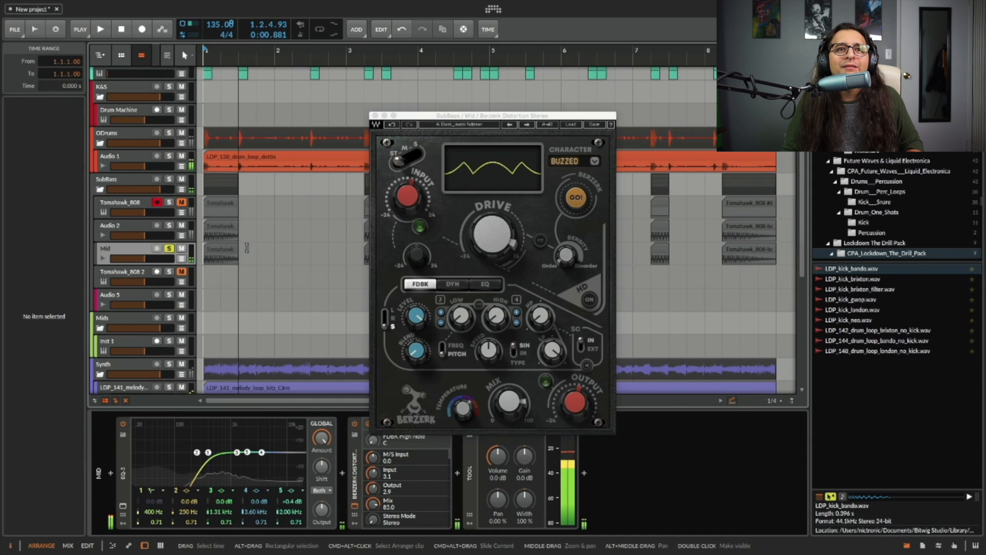
Unsolo the Mid track, play the full mix, and close the Berzerk plugin window.
left_click(170, 250)
key("space")
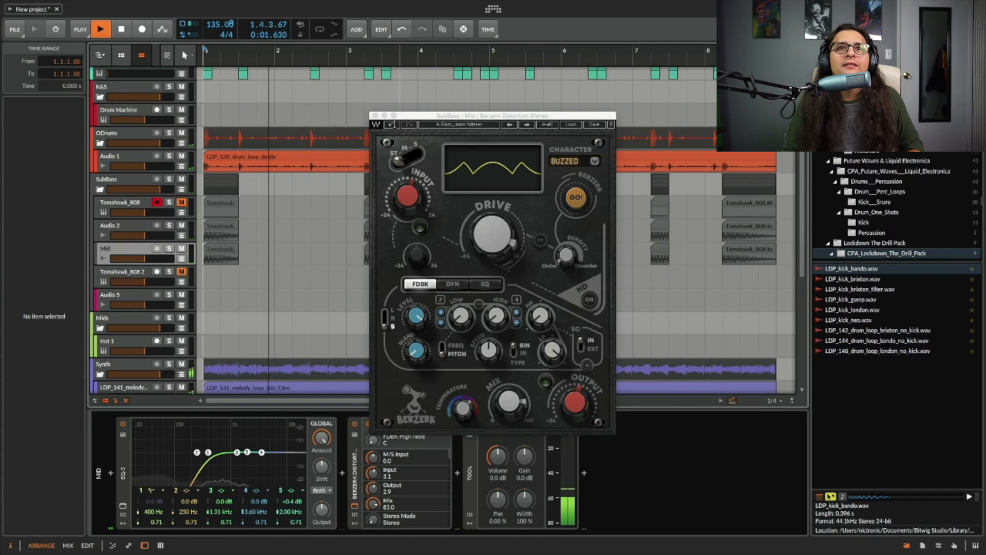
left_click_drag(416, 115, 492, 211)
left_click(451, 211)
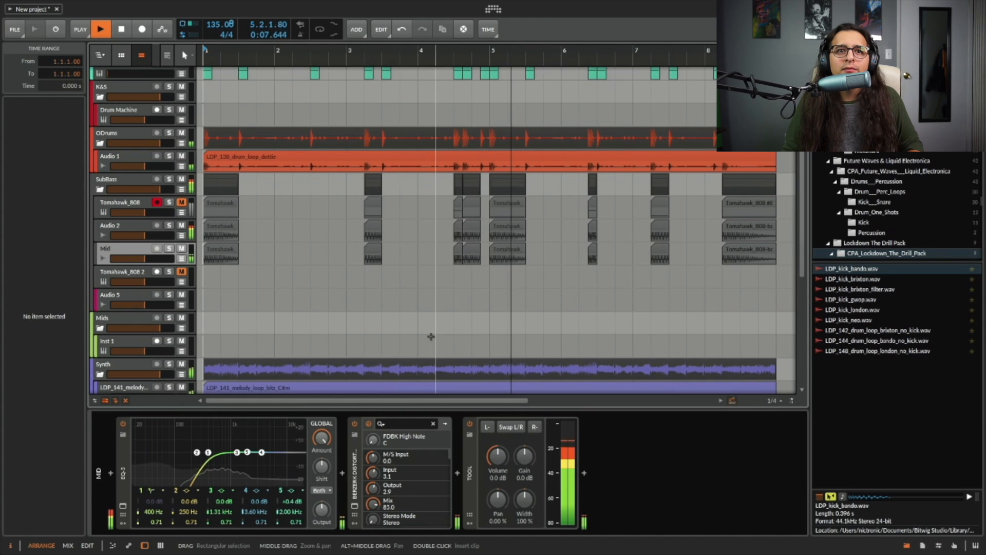
key("space")
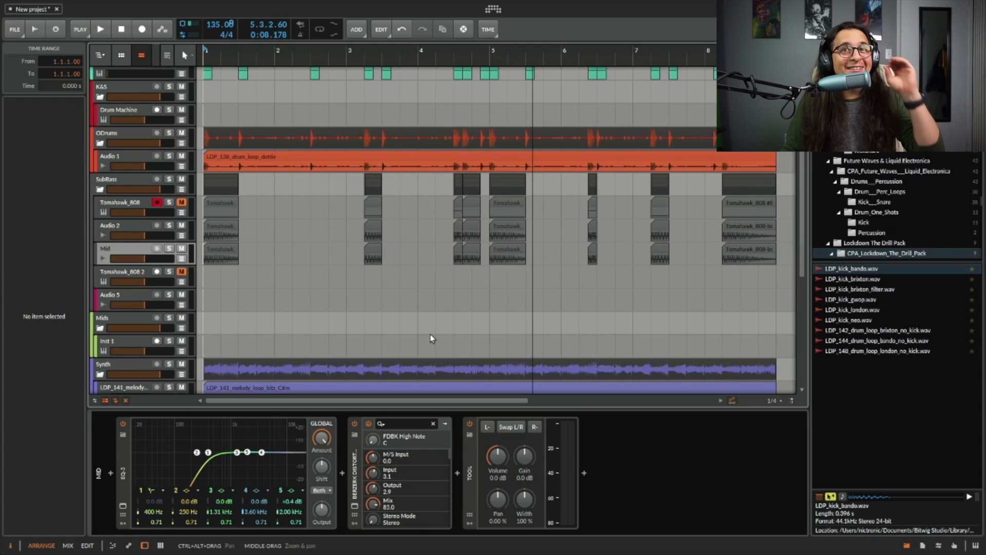
scroll(426, 359, "down", 2)
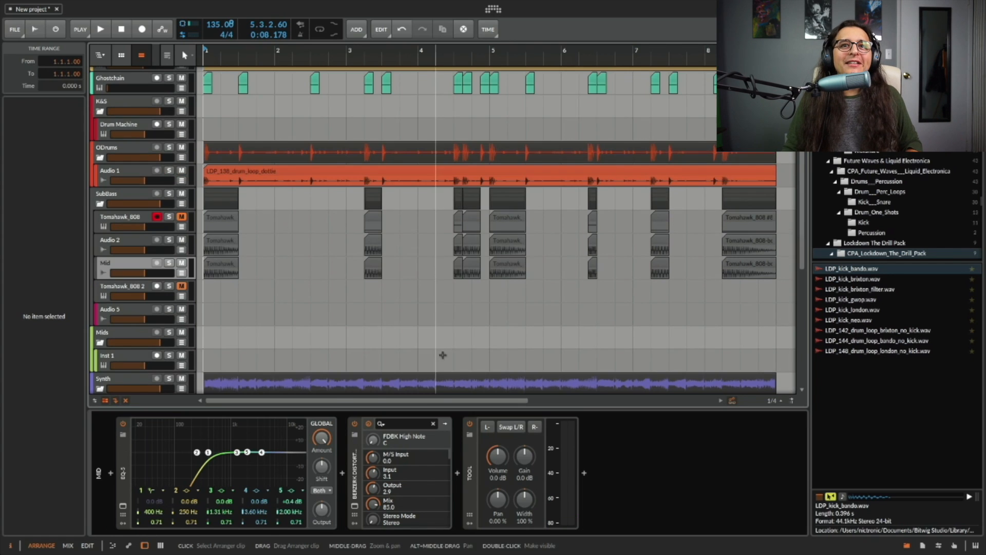
scroll(441, 355, "up", 3)
scroll(445, 354, "right", 10)
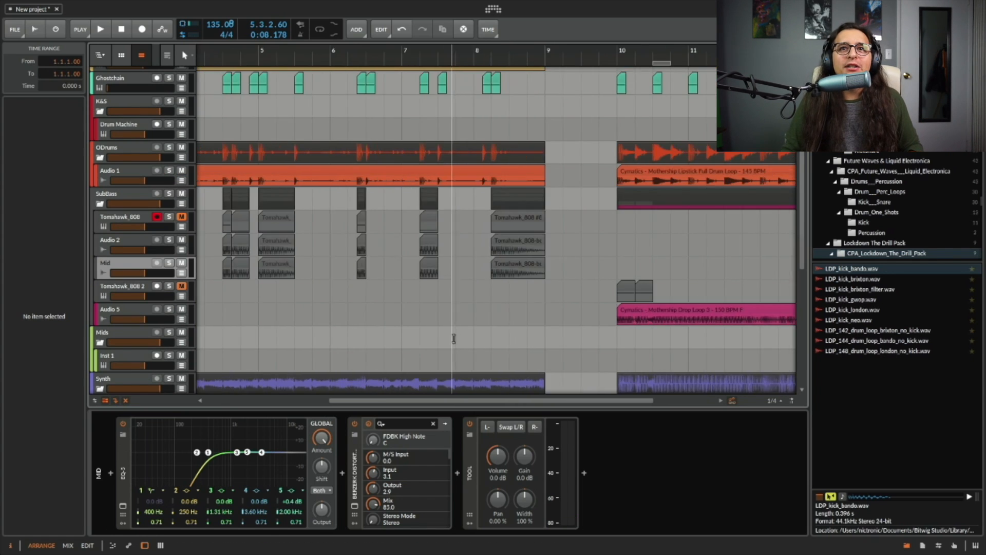
scroll(458, 333, "left", 5)
scroll(467, 331, "right", 3)
scroll(477, 329, "left", 2)
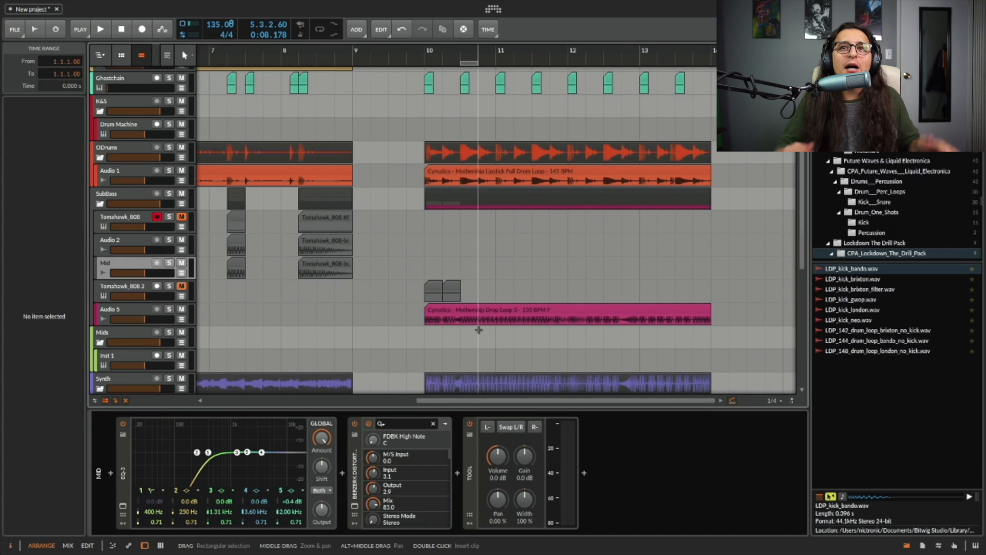